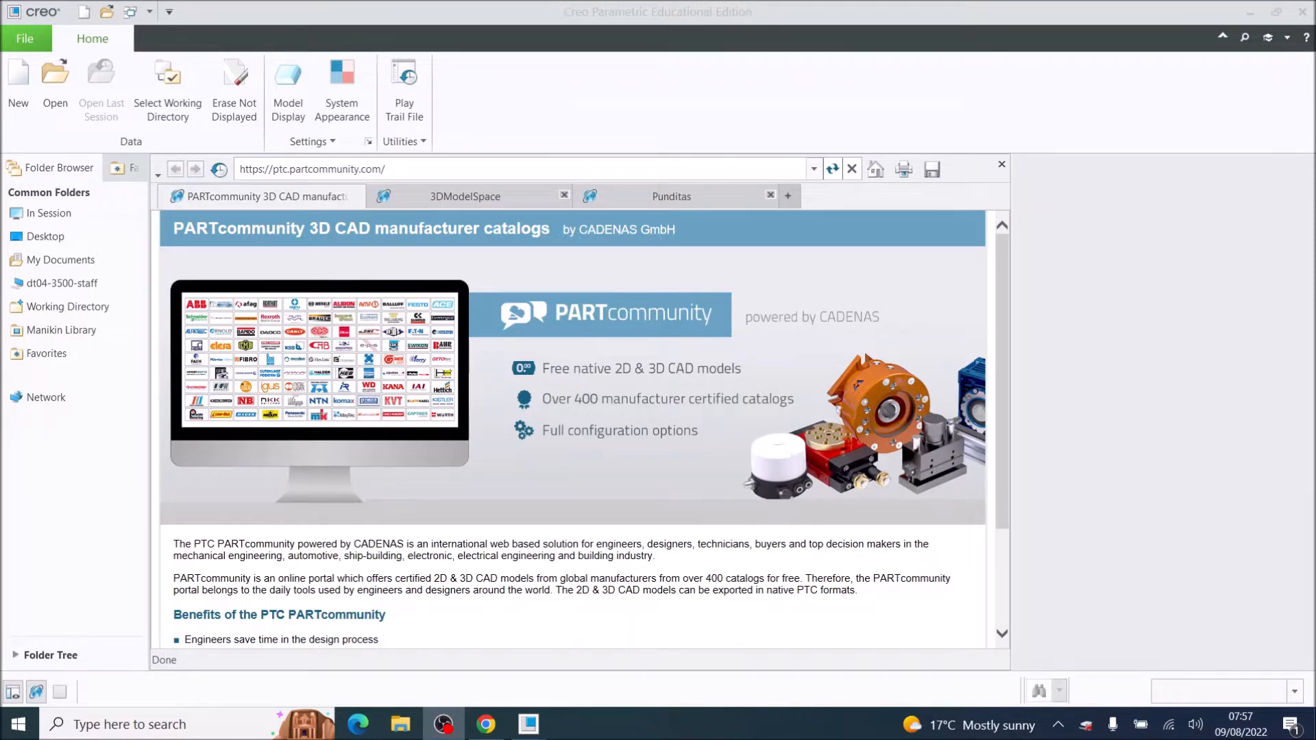
# Set the working directory to the Tablet Stand Tutorial folder and create a design assembly named TSASM1 with the default template
pyautogui.click(186, 99)
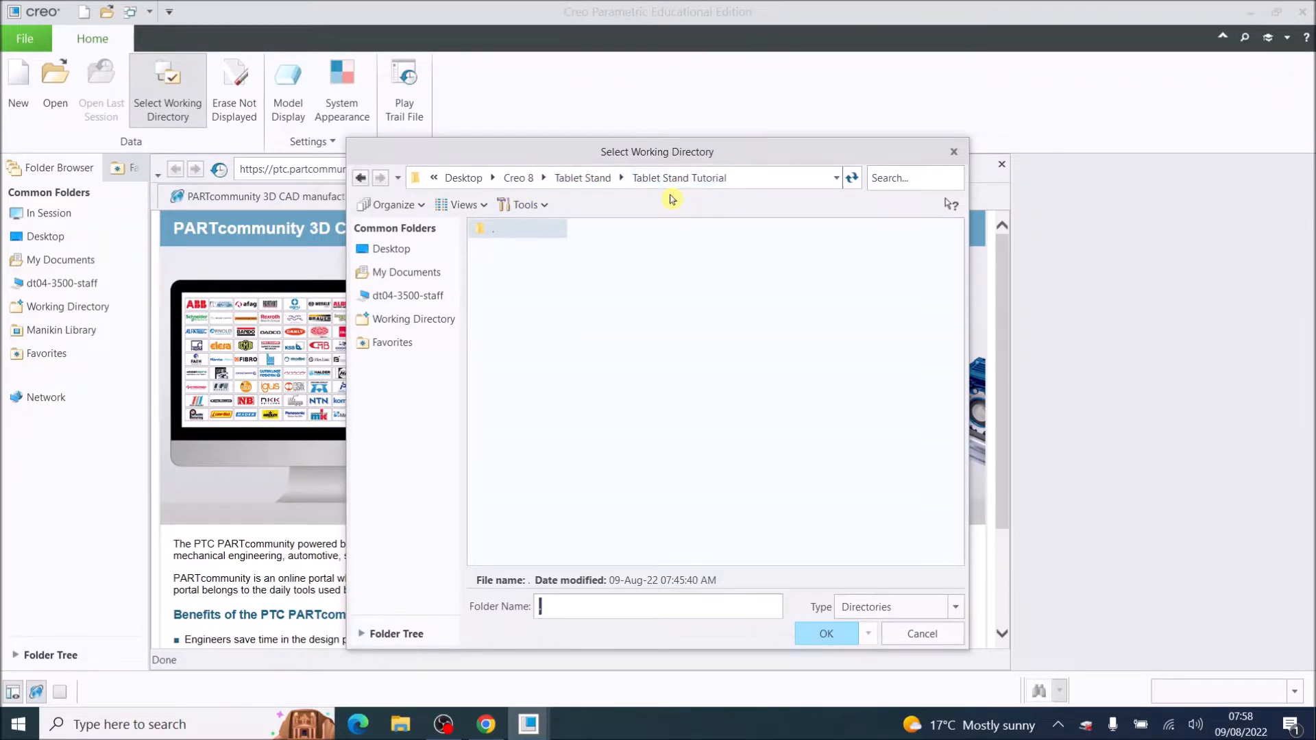
pyautogui.click(828, 634)
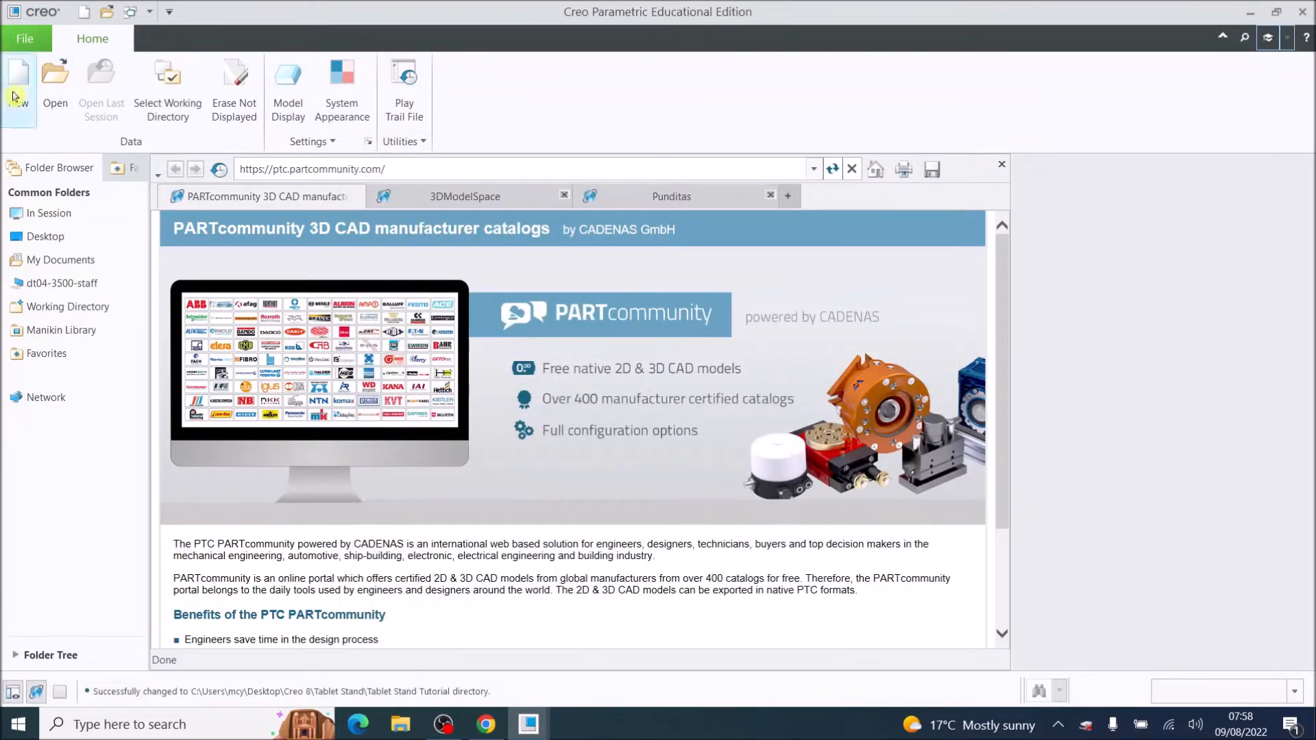
pyautogui.click(17, 90)
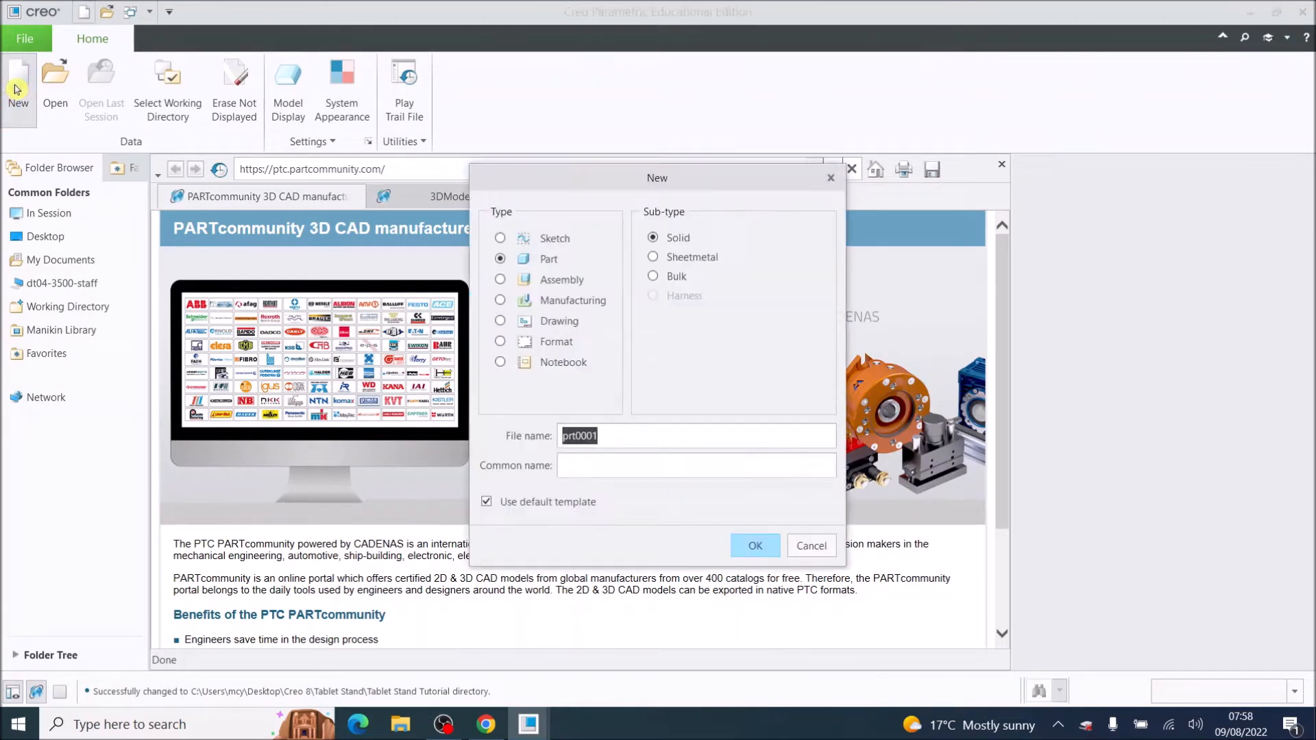
pyautogui.click(501, 280)
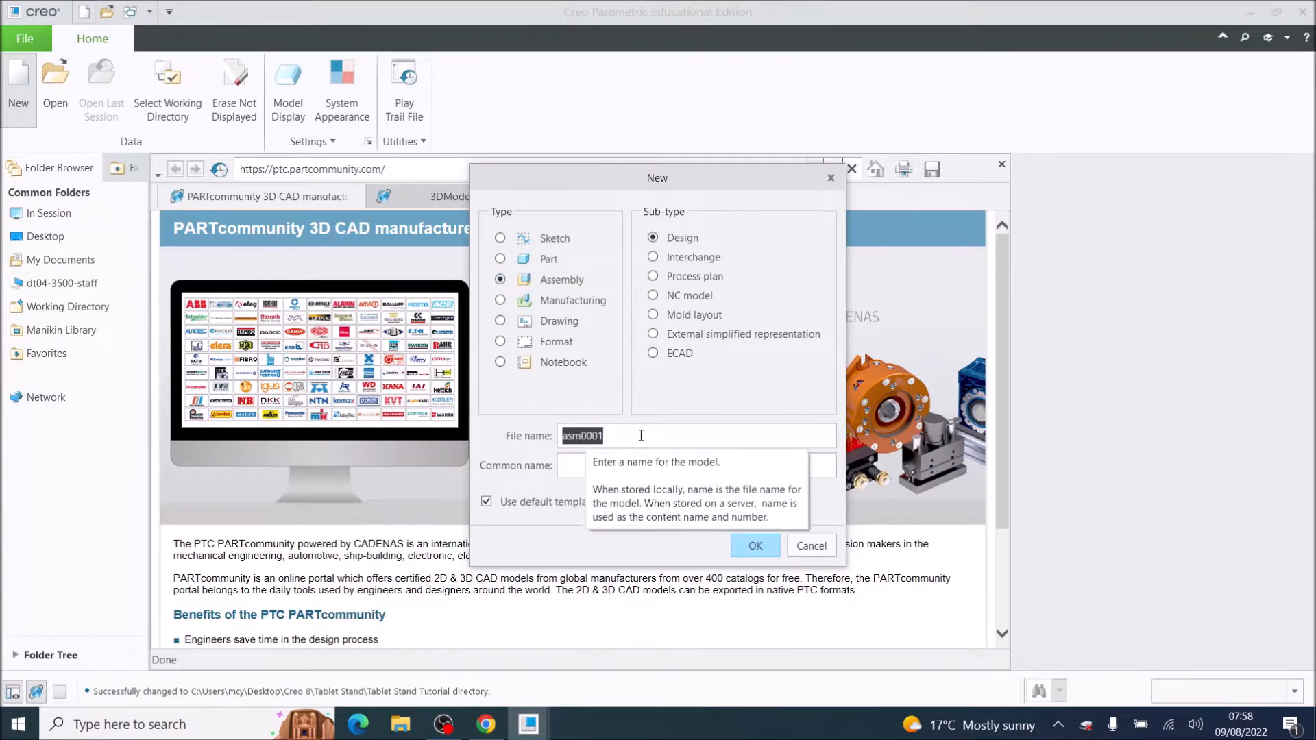
pyautogui.write('TS')
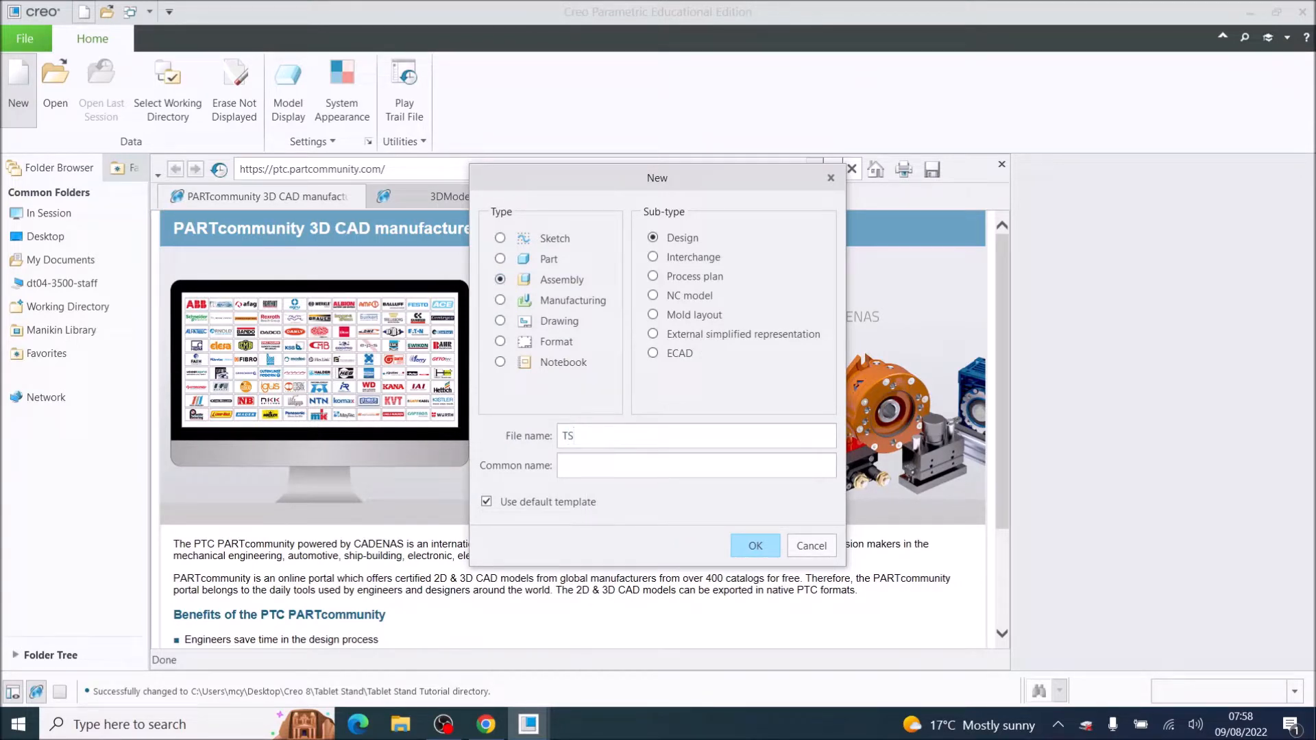
pyautogui.write('ASM1')
pyautogui.click(756, 553)
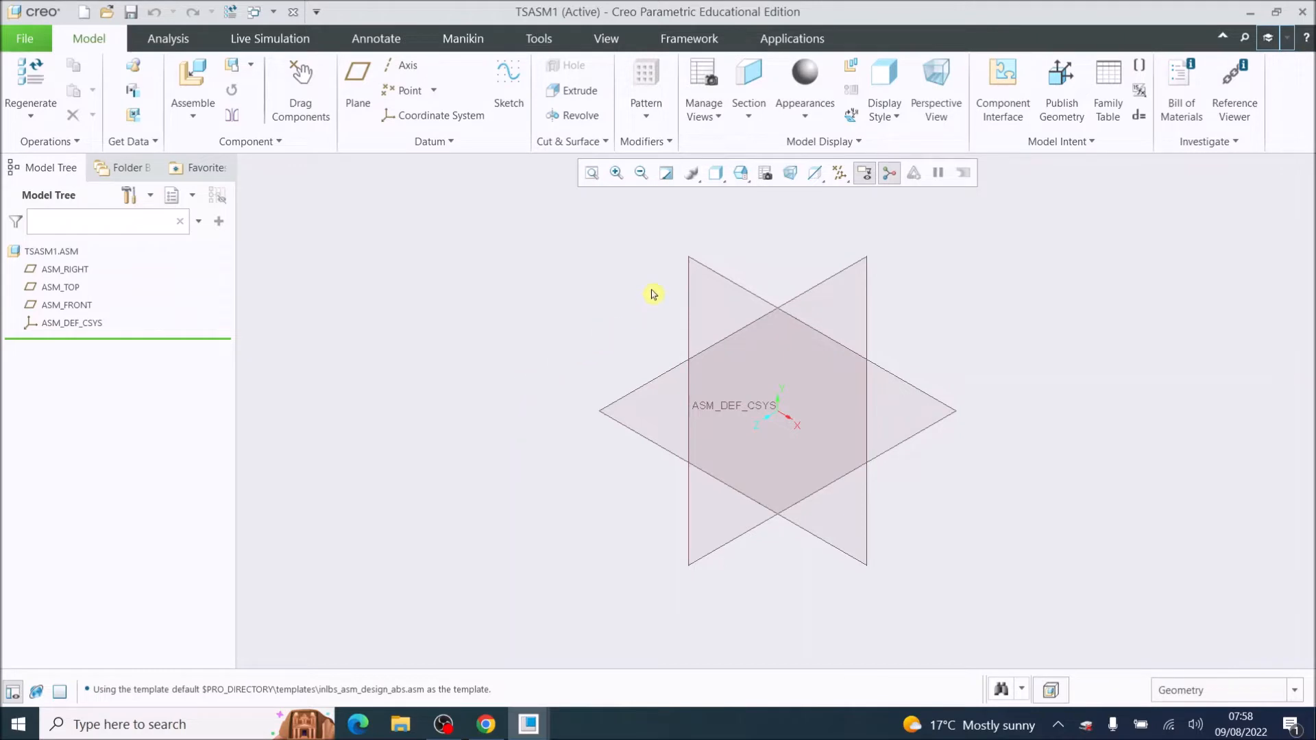
# Bring base.prt from the Tablet Stand folder into the assembly as the first component
pyautogui.click(191, 87)
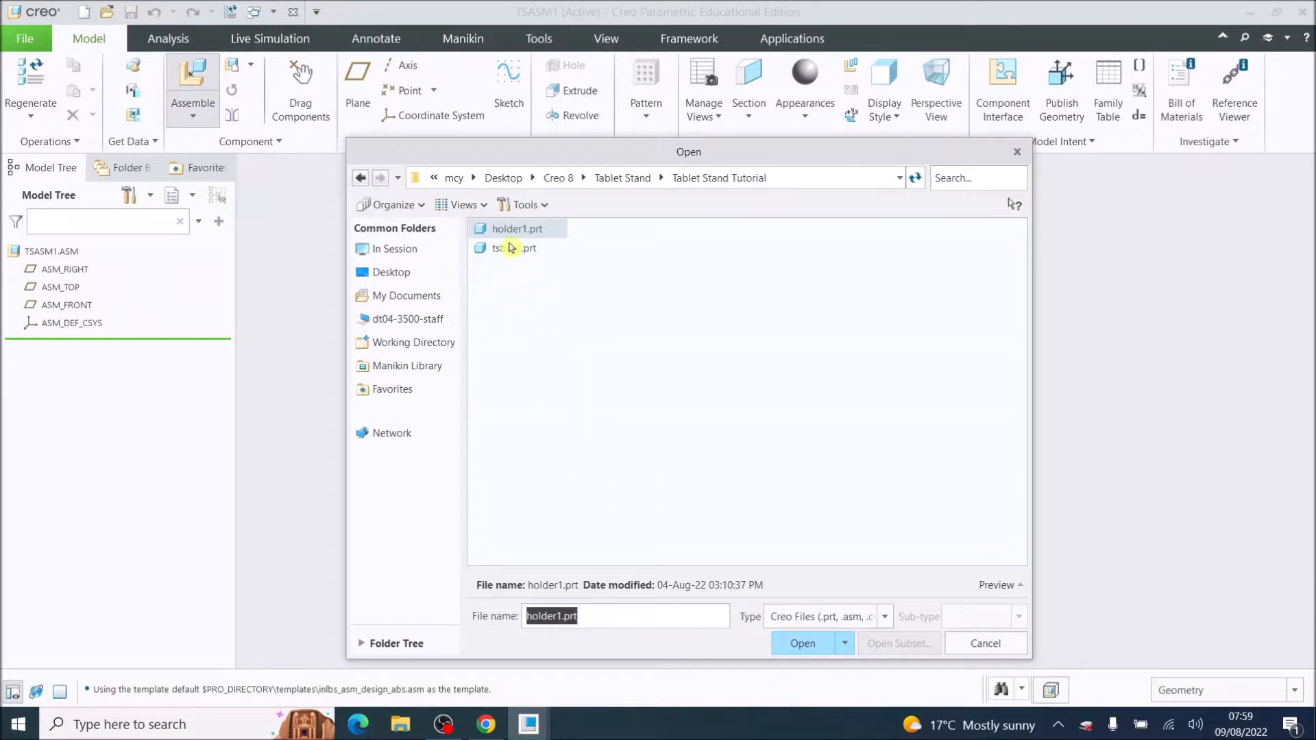
pyautogui.click(636, 178)
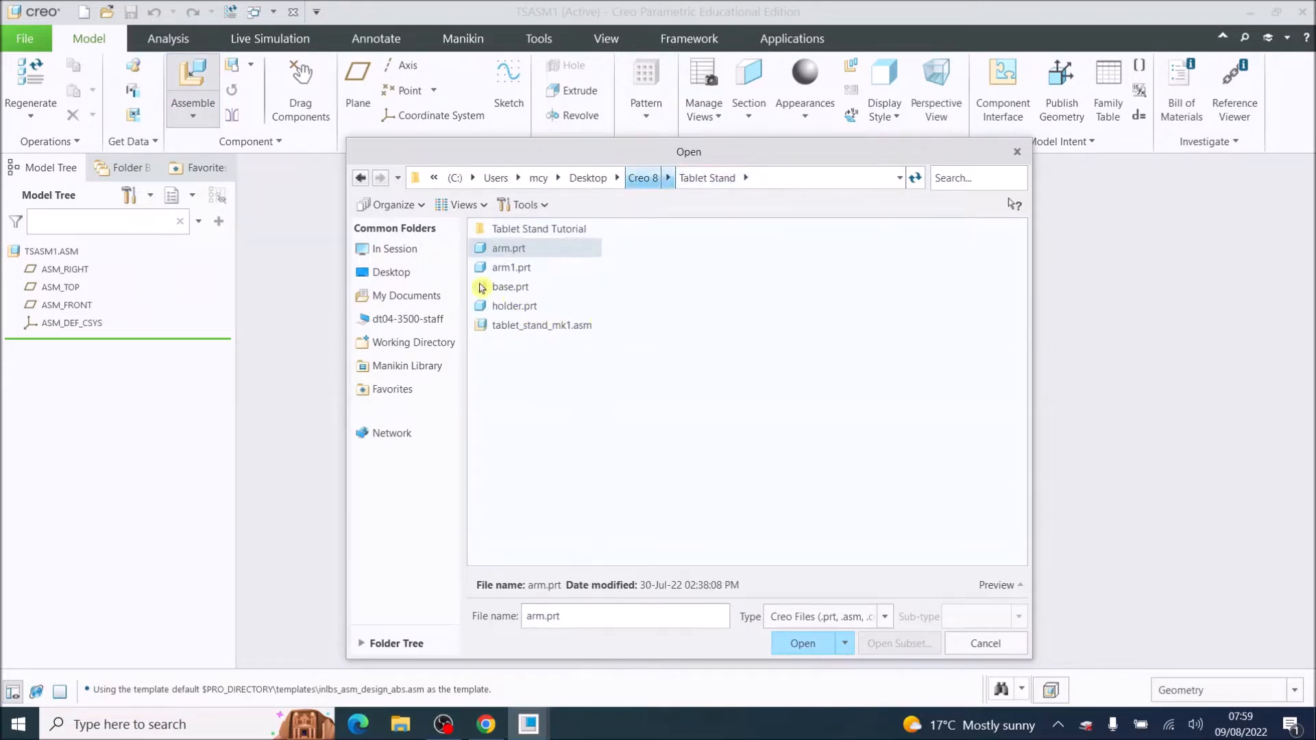
pyautogui.moveTo(483, 291)
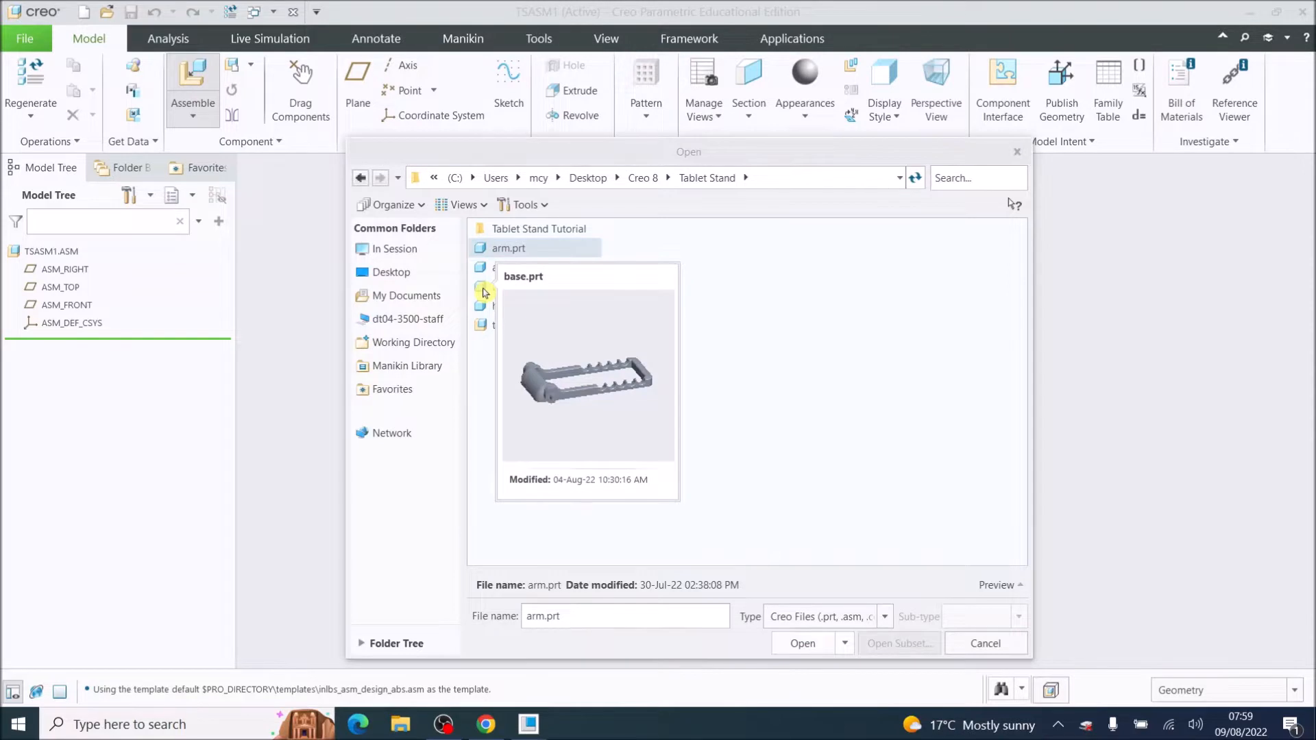
pyautogui.doubleClick(483, 291)
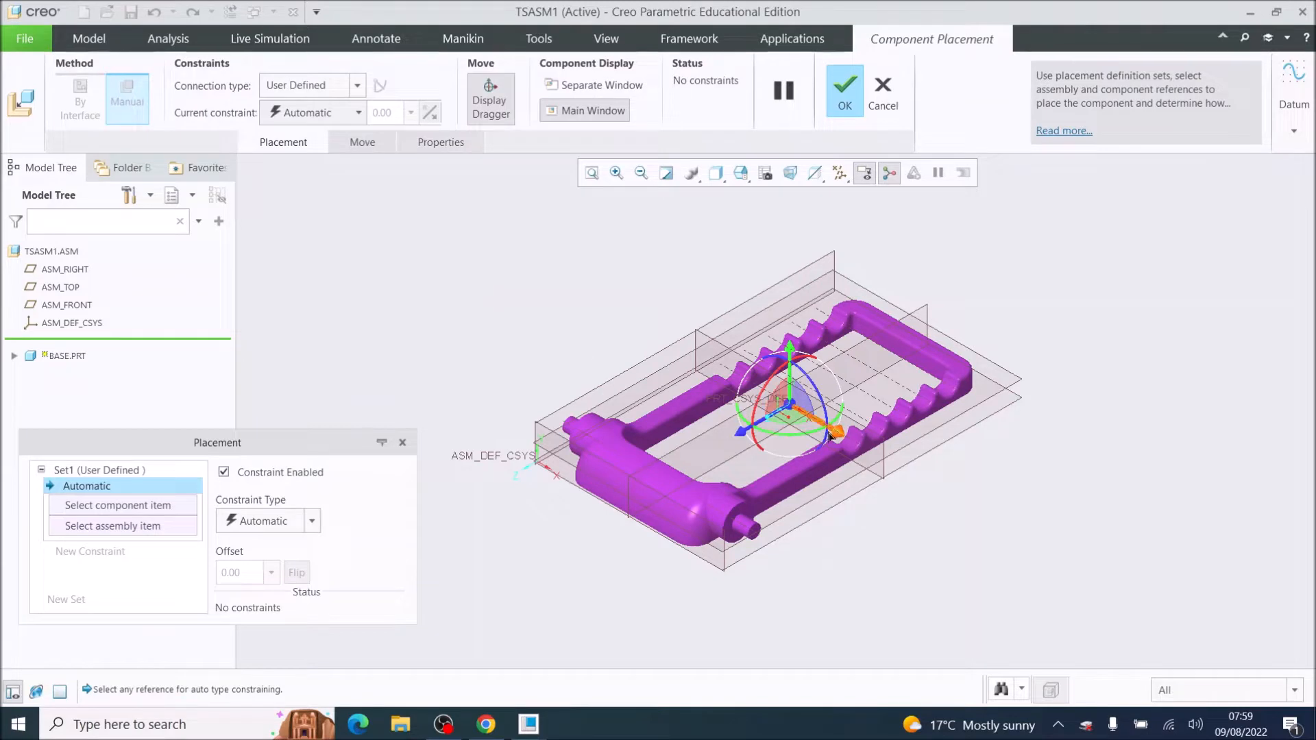
# Move the base component clear of the assembly datum planes so that both sets of planes can be selected
pyautogui.moveTo(708, 378); pyautogui.dragTo(654, 348)
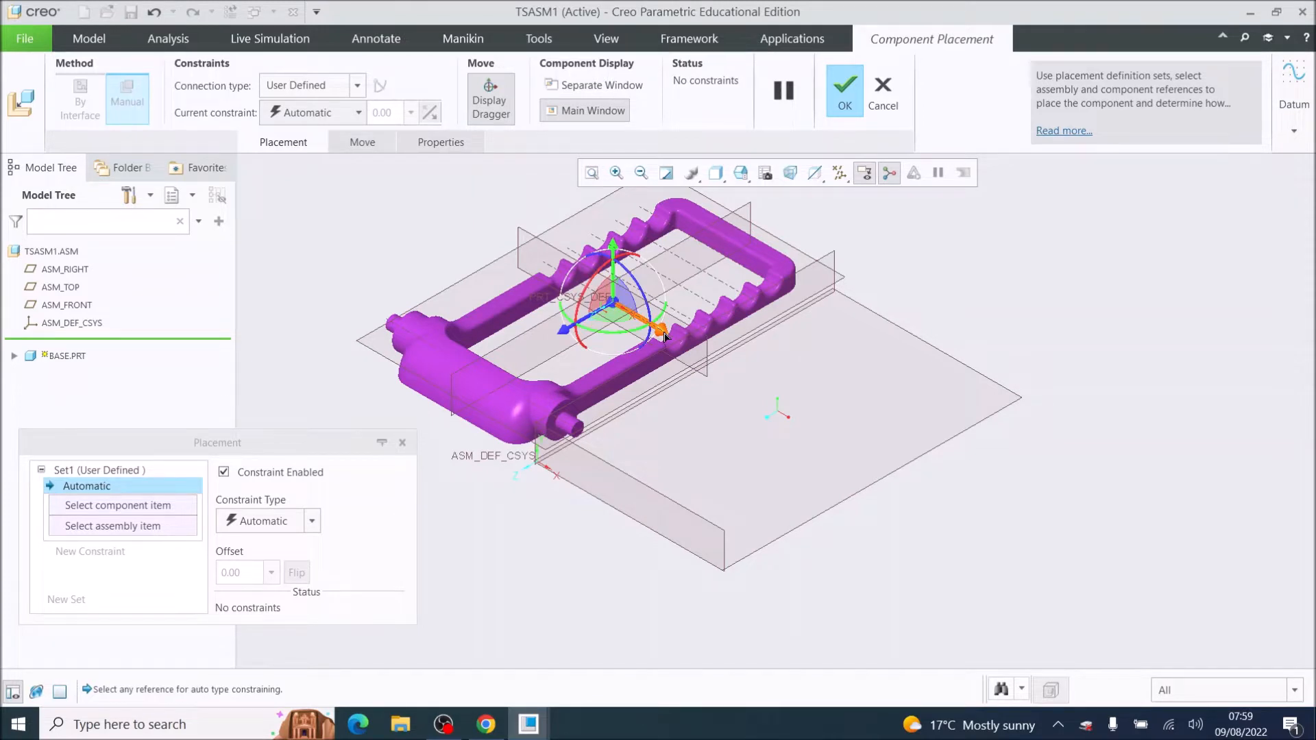
pyautogui.moveTo(568, 334)
pyautogui.mouseDown()
pyautogui.moveTo(528, 357)
pyautogui.moveTo(575, 330)
pyautogui.mouseUp()
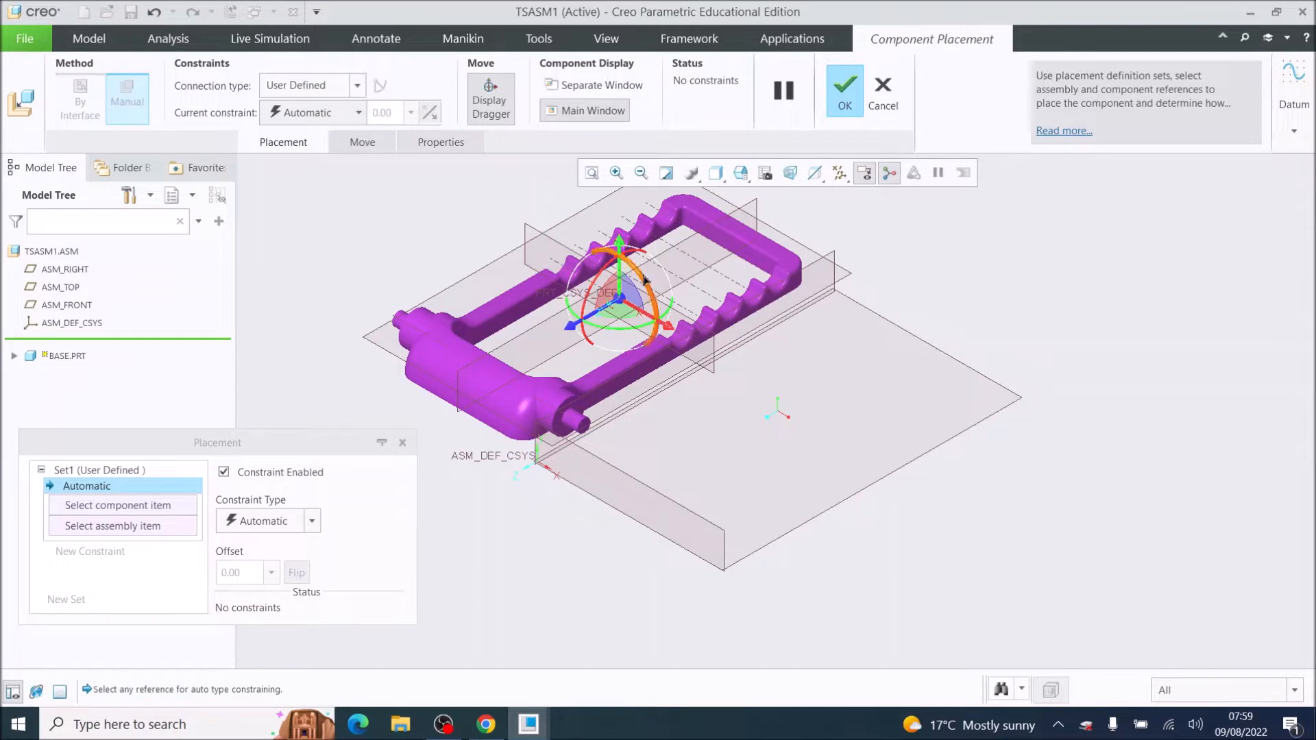
pyautogui.moveTo(664, 326); pyautogui.dragTo(605, 291)
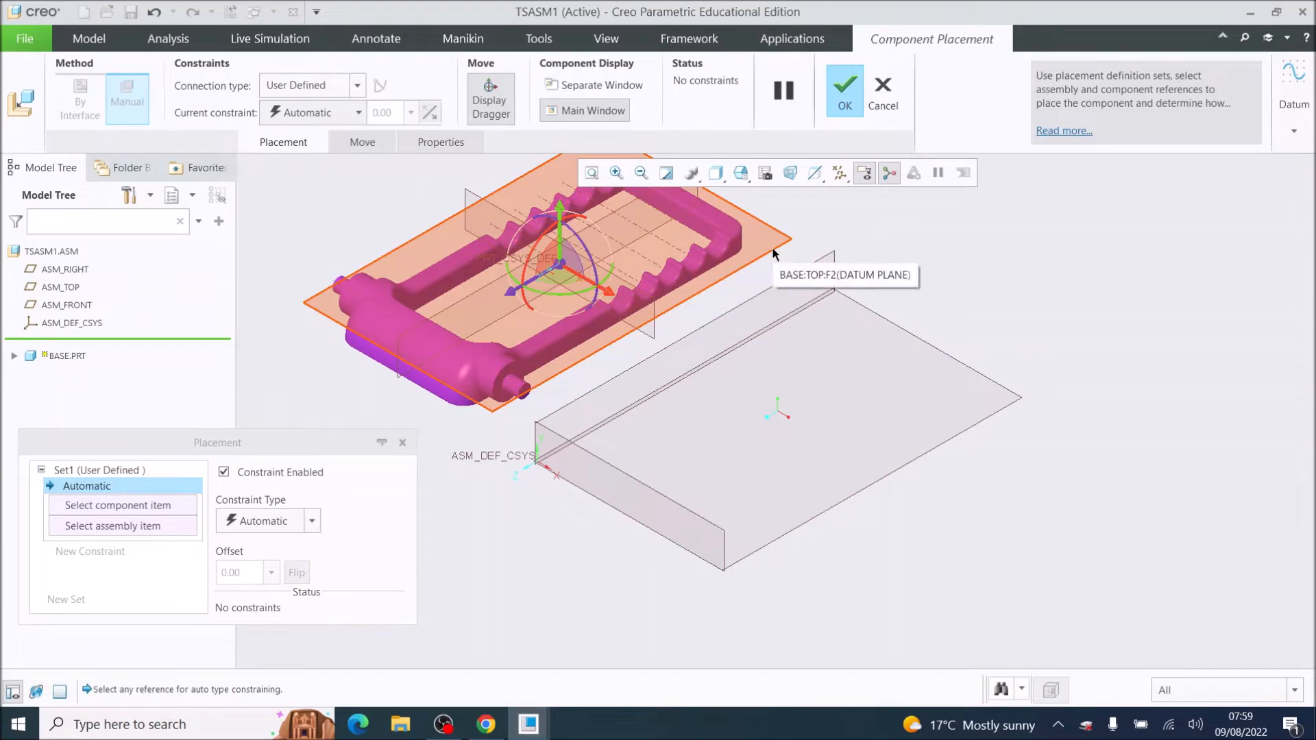
# Constrain the base's TOP plane to ASM_TOP with a Distance constraint at 0.00 offset
pyautogui.click(773, 254)
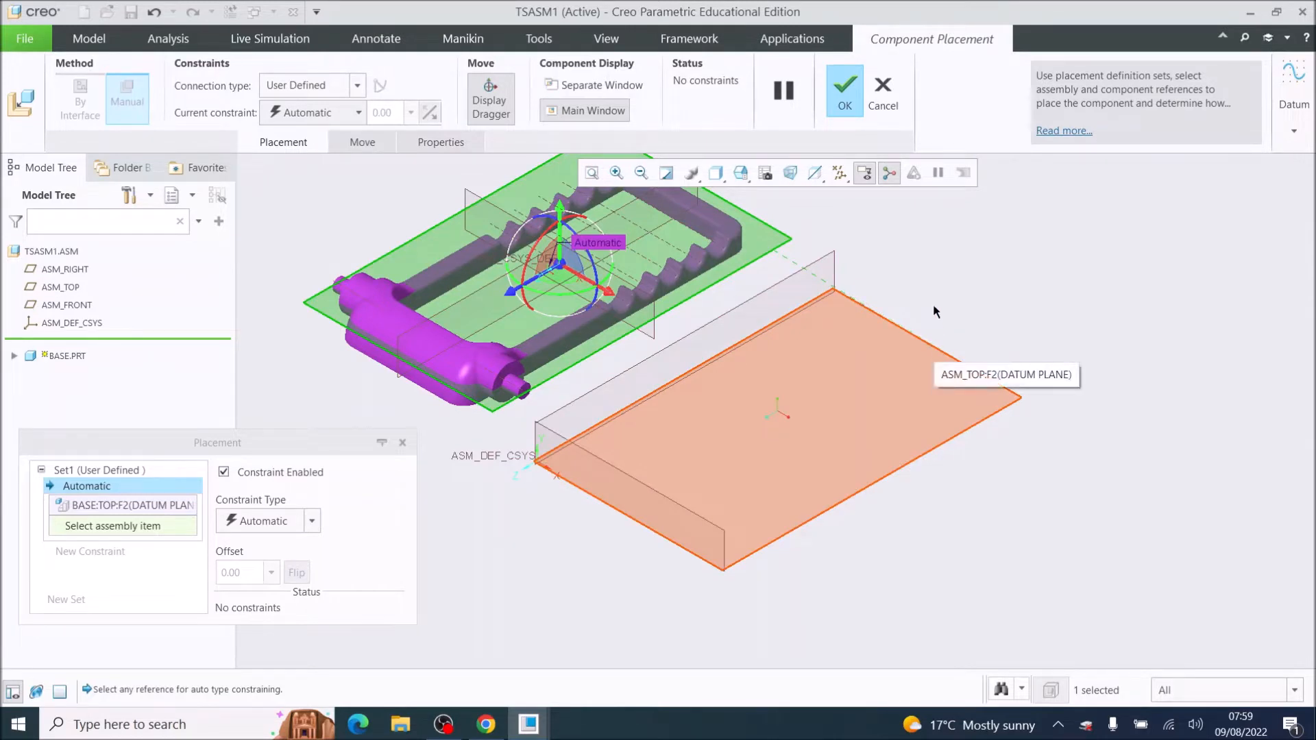
pyautogui.click(937, 355)
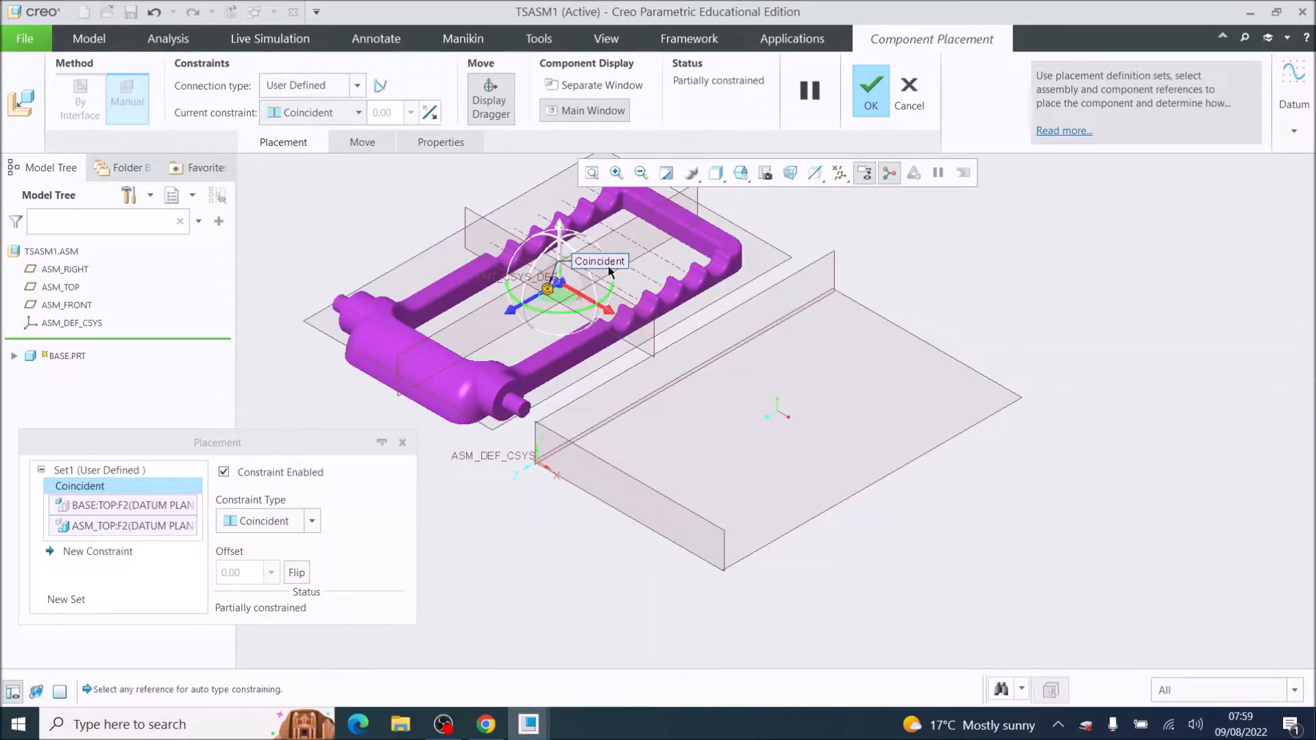
pyautogui.click(315, 524)
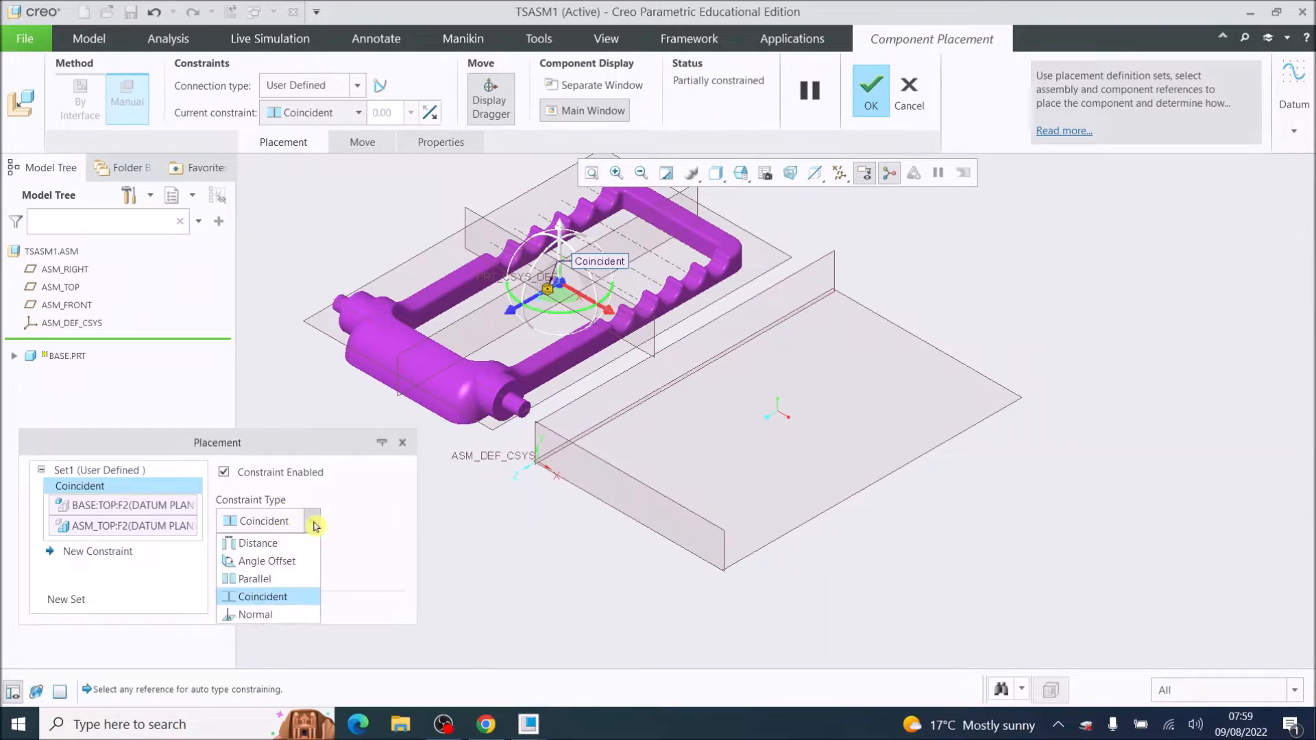
pyautogui.click(256, 545)
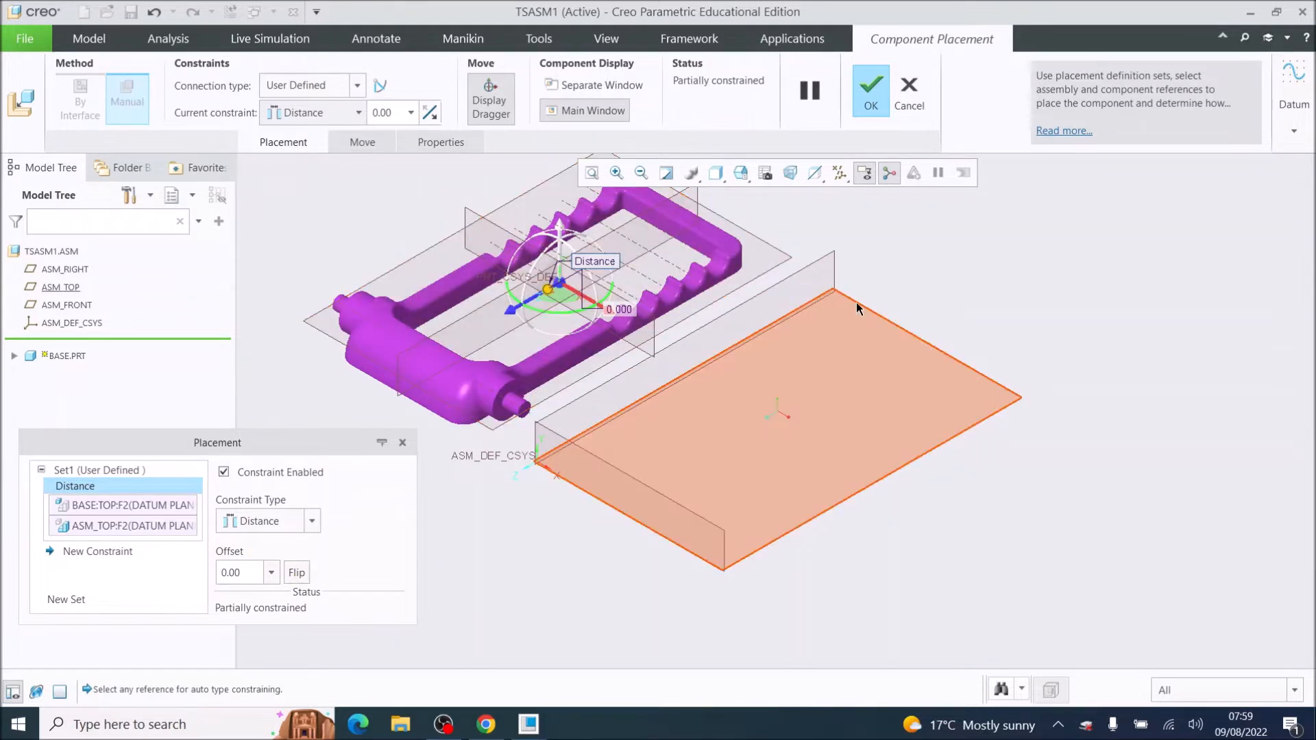
# Constrain the base's RIGHT plane to ASM_RIGHT with a Distance constraint at 0.00 offset
pyautogui.click(621, 228)
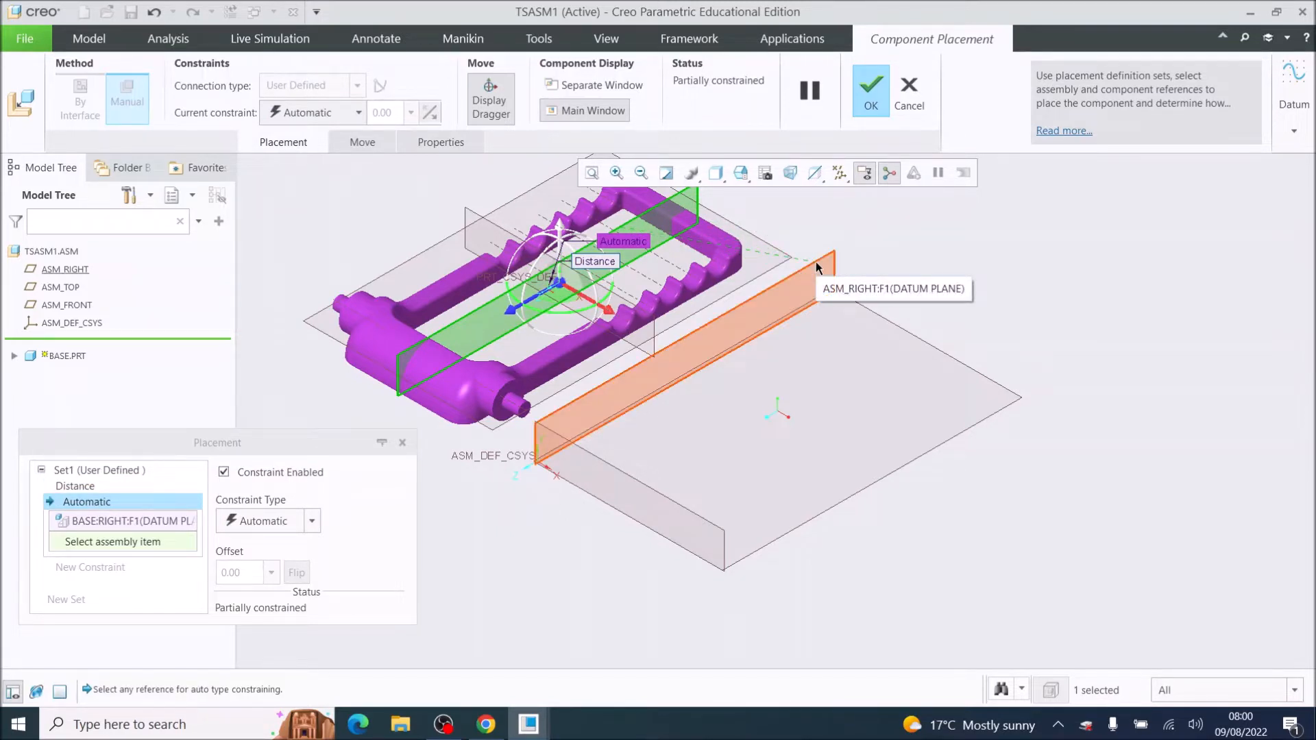
pyautogui.click(816, 263)
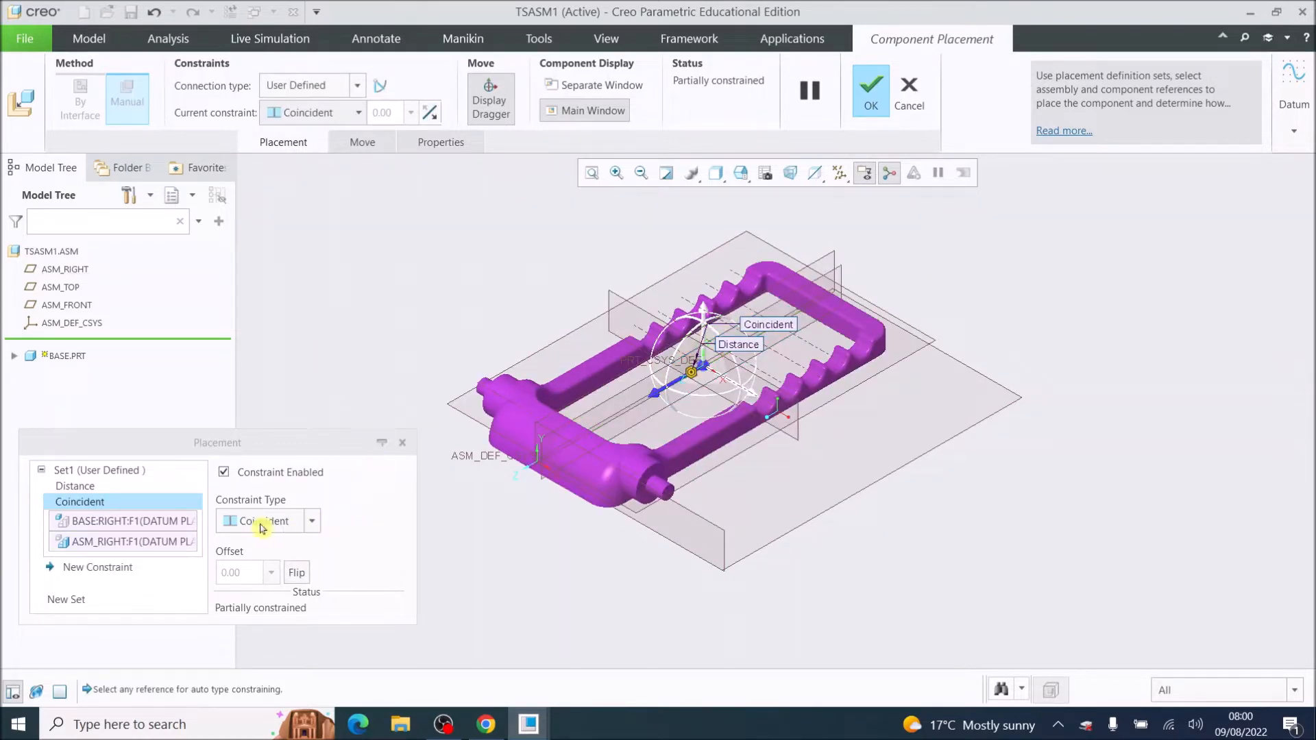
pyautogui.click(313, 524)
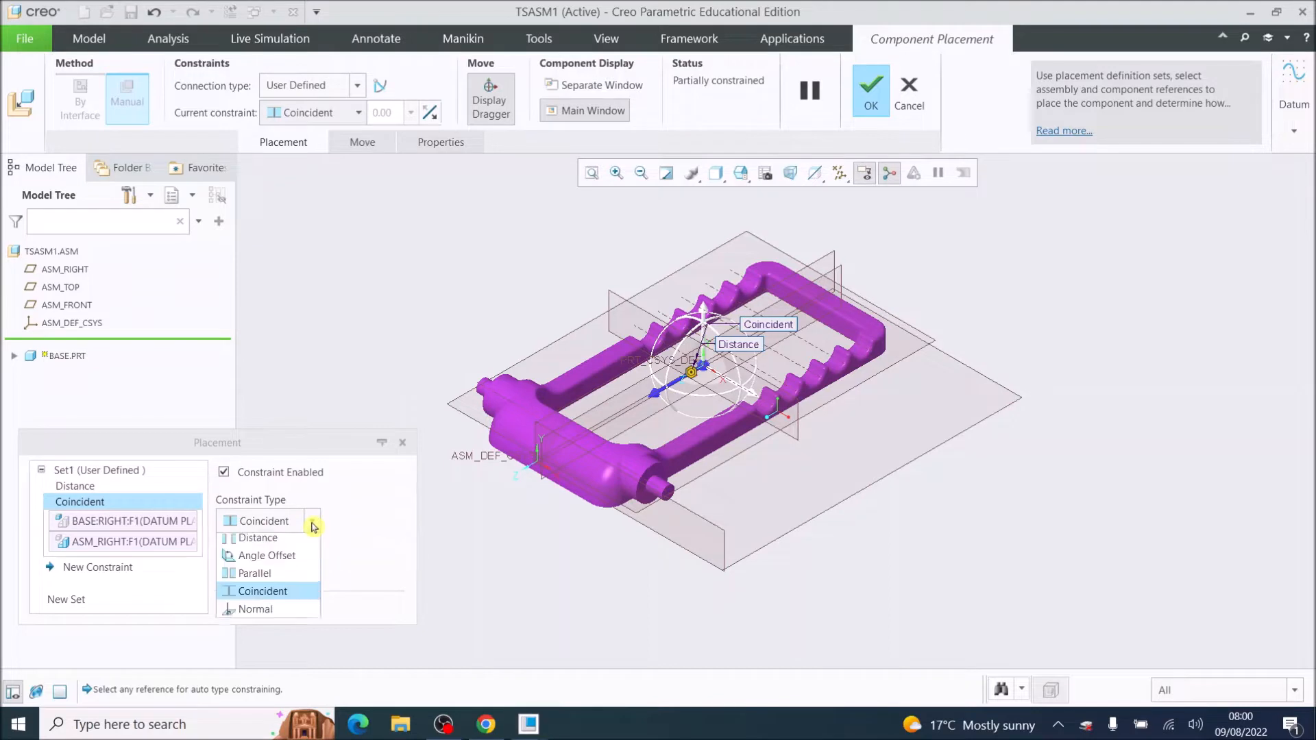
pyautogui.click(273, 545)
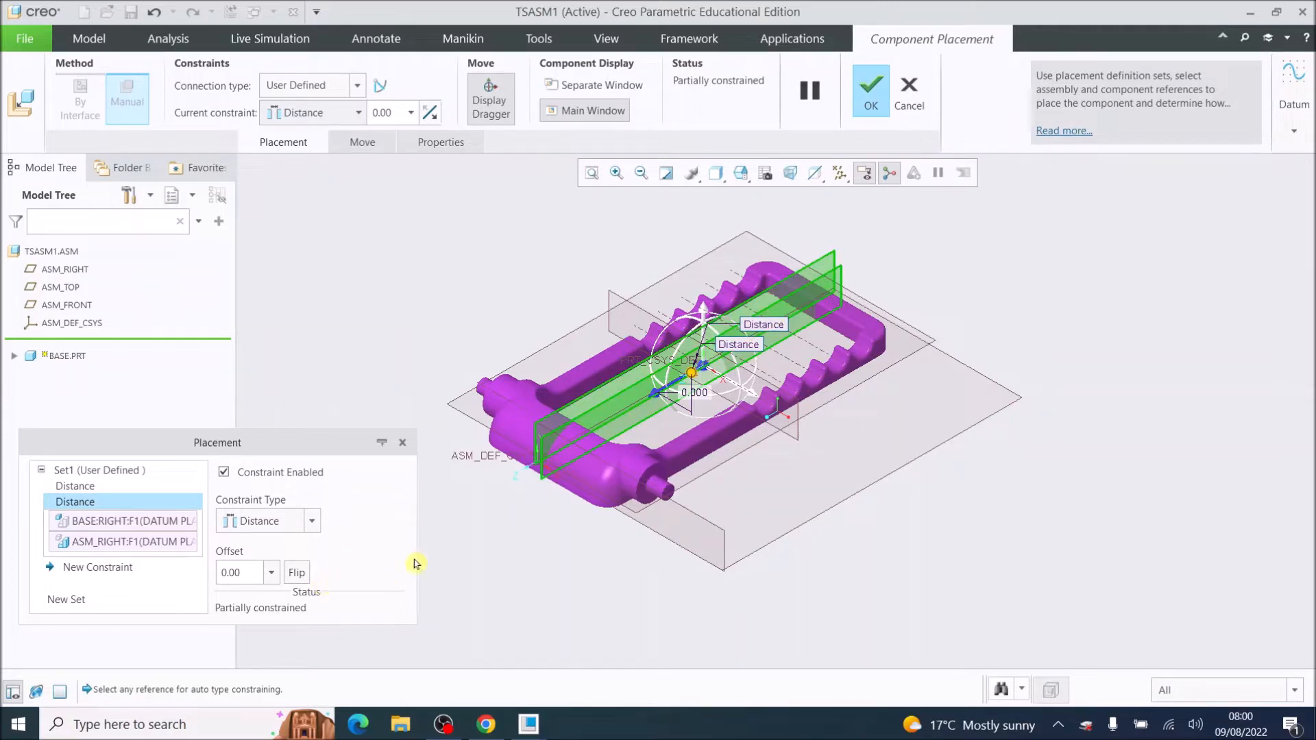
# Constrain the base's FRONT plane to ASM_FRONT with a Distance constraint at 0.00 offset and accept the base's placement
pyautogui.click(632, 306)
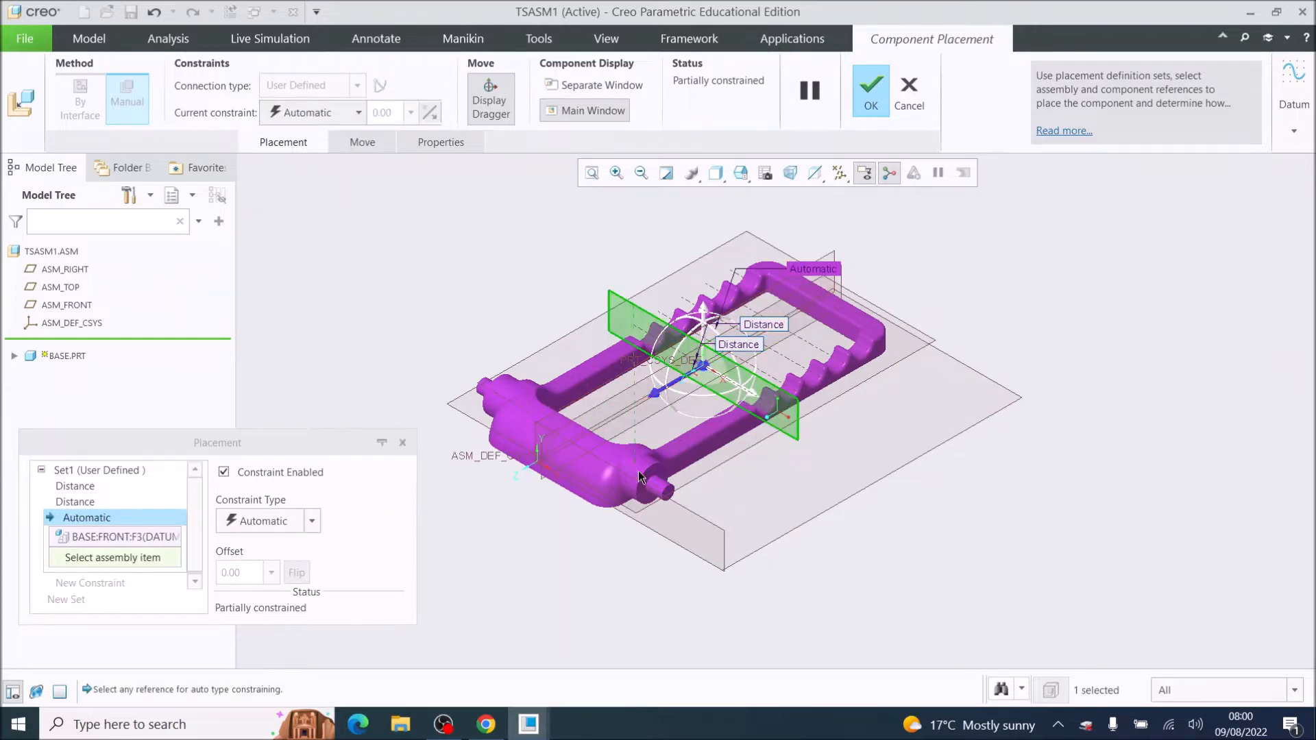
pyautogui.click(680, 507)
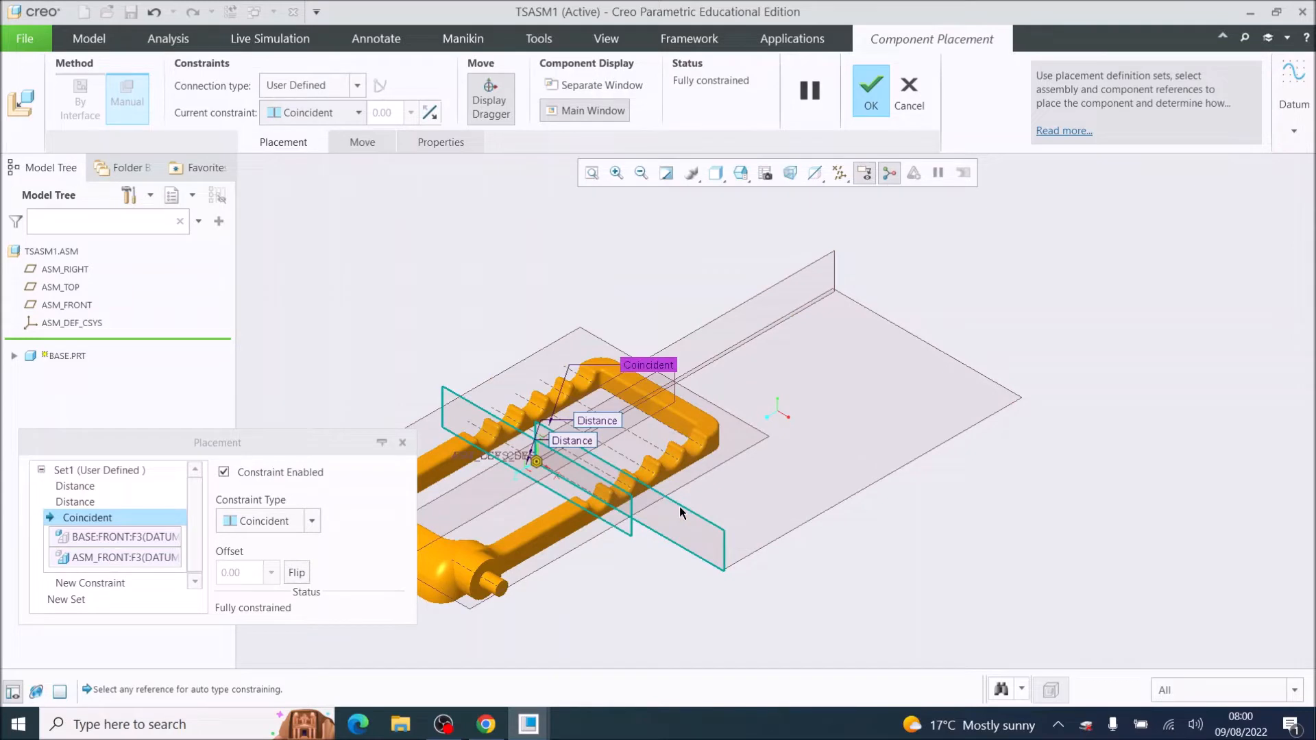
pyautogui.click(312, 522)
pyautogui.click(247, 539)
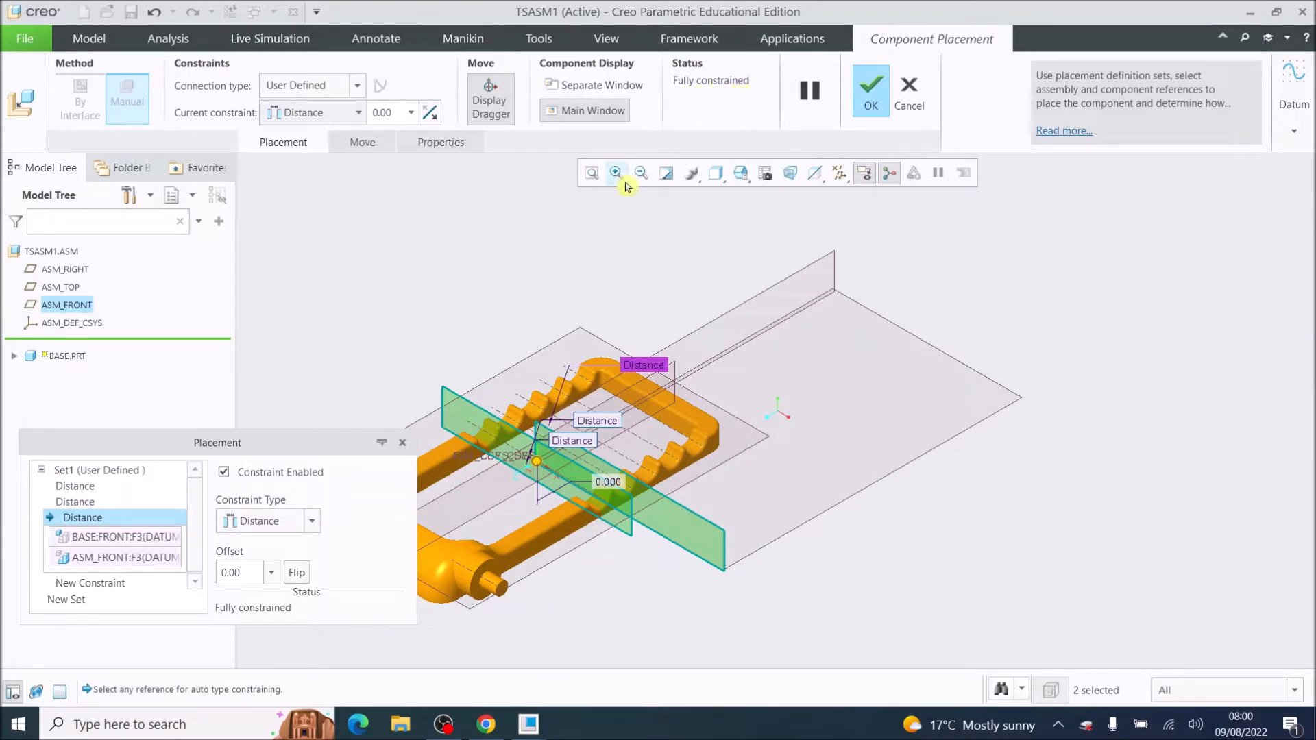
pyautogui.click(876, 97)
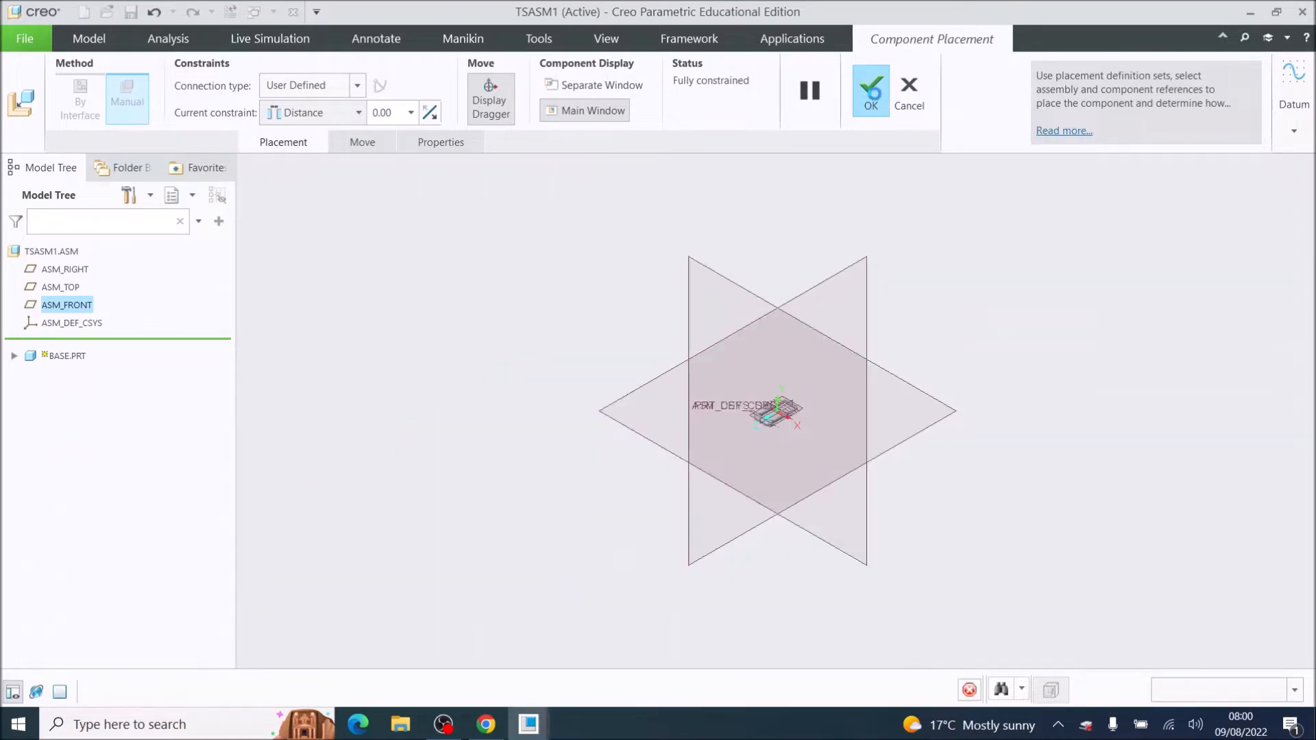
# Bring holder.prt from the Tablet Stand folder into the assembly as the second component
pyautogui.moveTo(811, 477)
pyautogui.mouseDown(button='middle')
pyautogui.moveTo(762, 436)
pyautogui.moveTo(794, 444)
pyautogui.mouseUp(button='middle')
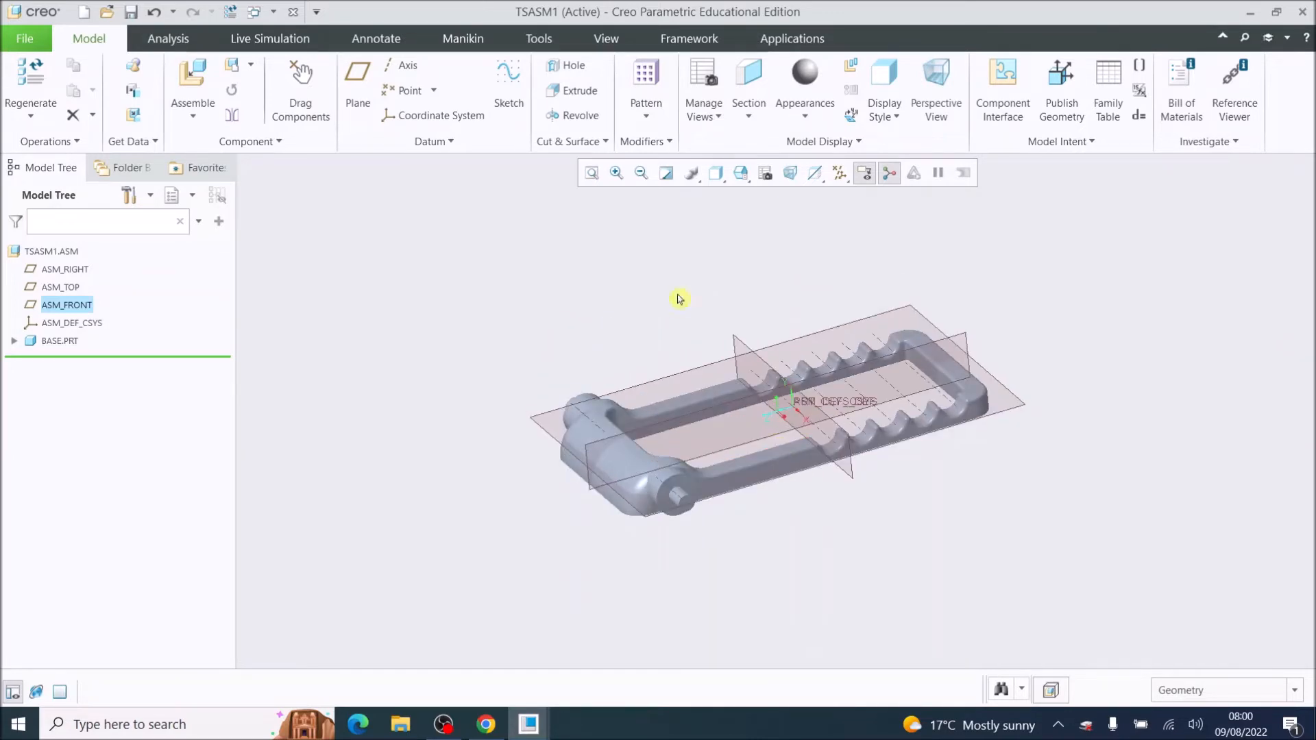
pyautogui.click(193, 85)
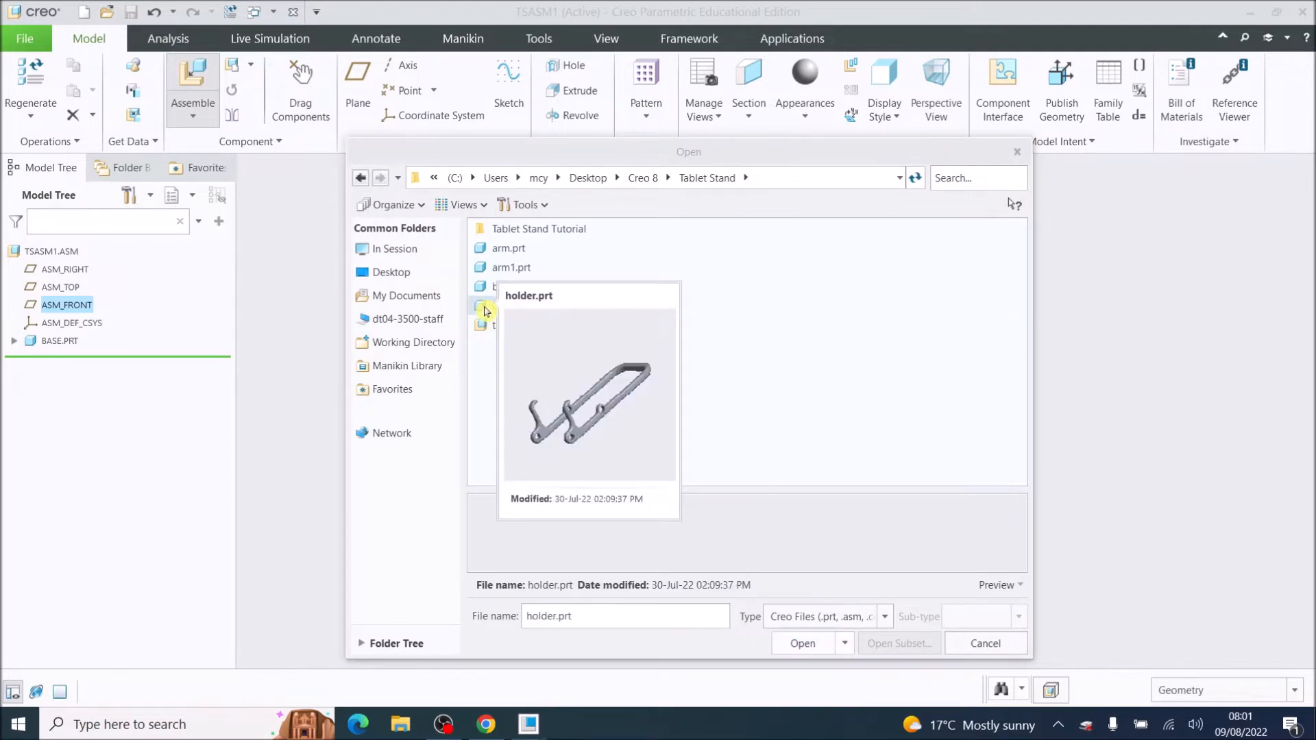
pyautogui.doubleClick(485, 309)
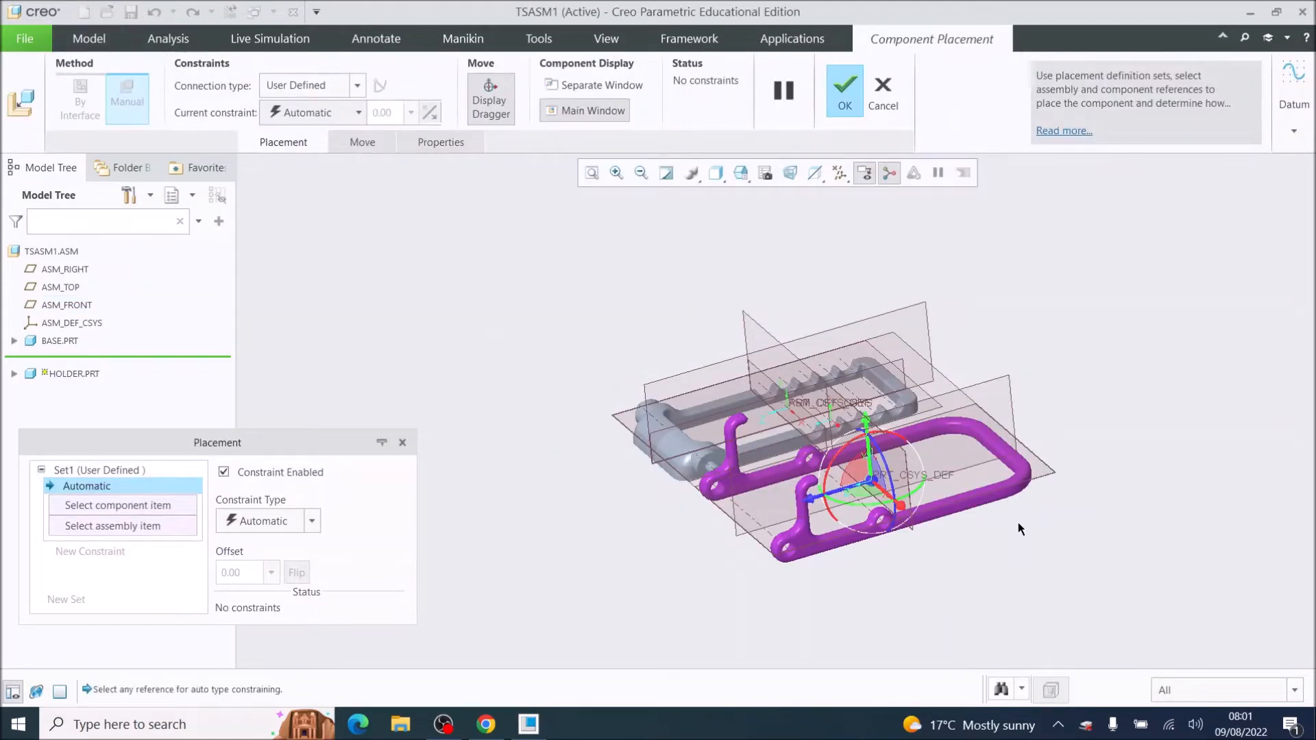
# Constrain the holder's flat extruded surface to the base's flat underside with a Distance constraint at 0.00 offset
pyautogui.moveTo(1027, 514); pyautogui.dragTo(962, 432, button='middle')
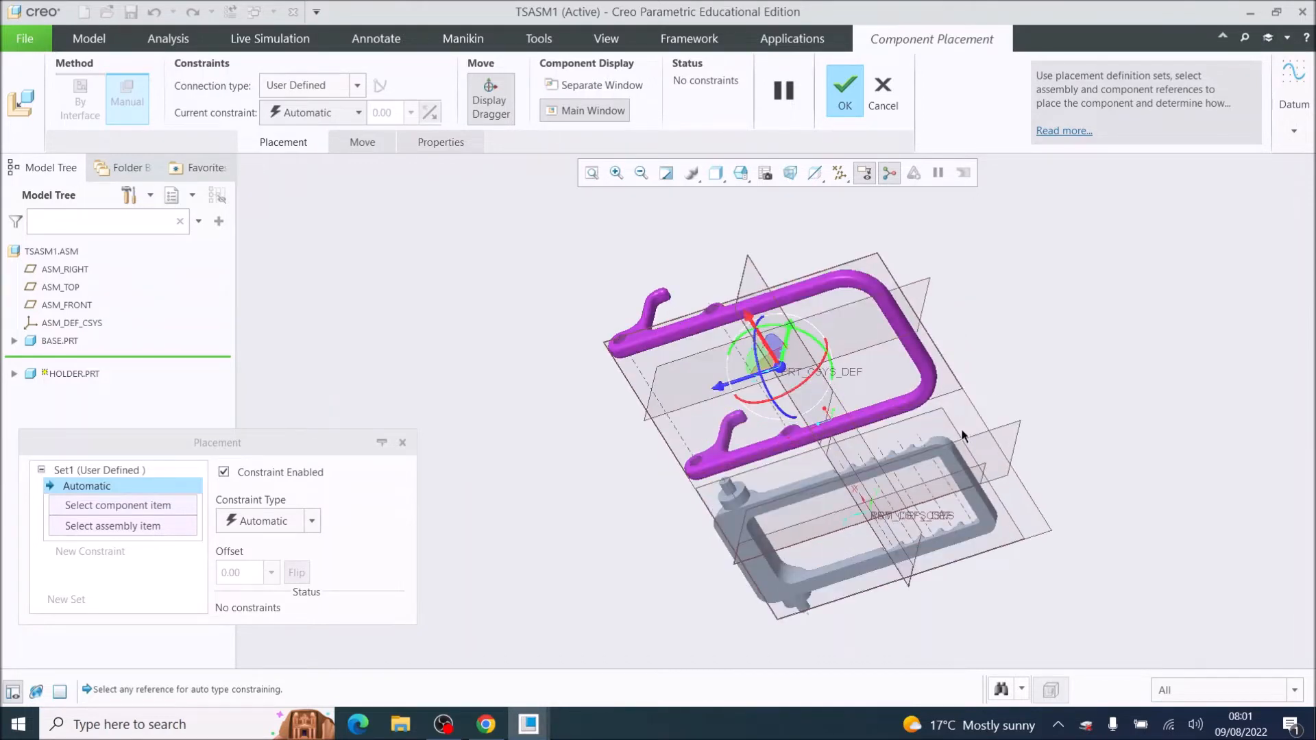
pyautogui.click(950, 466)
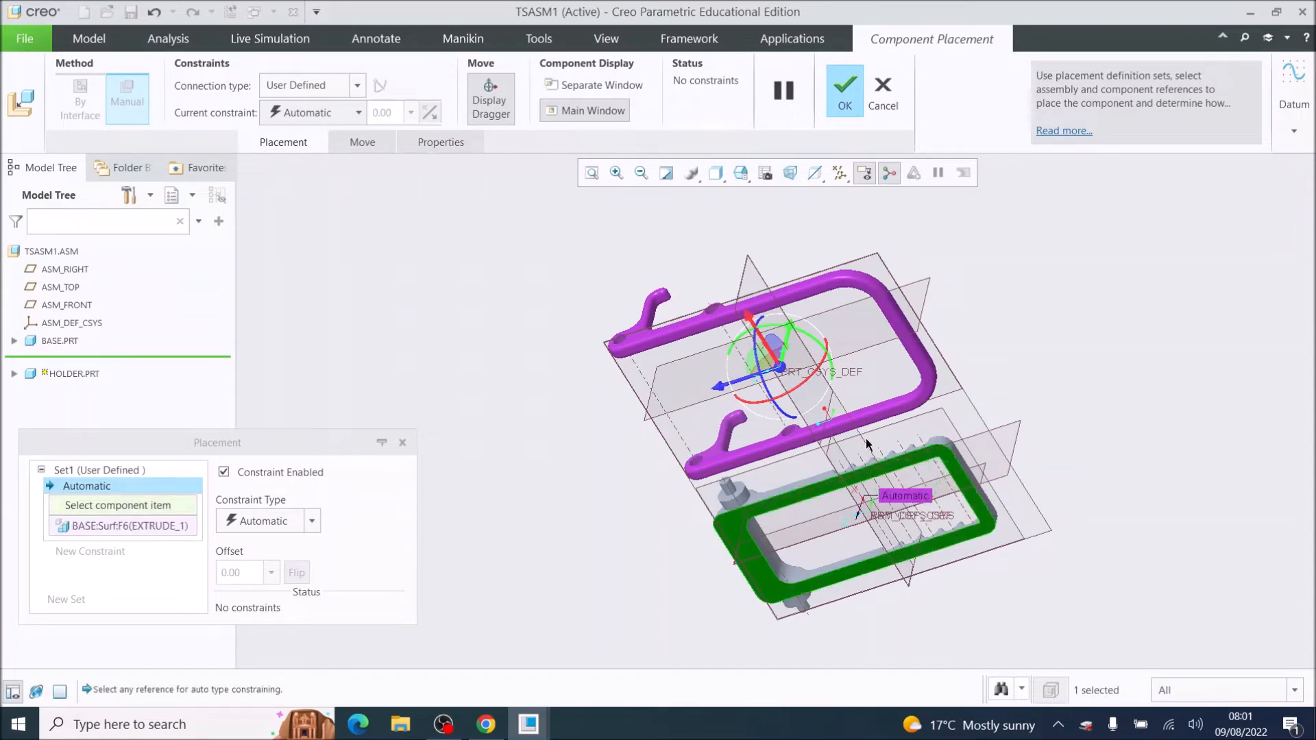
pyautogui.click(814, 295)
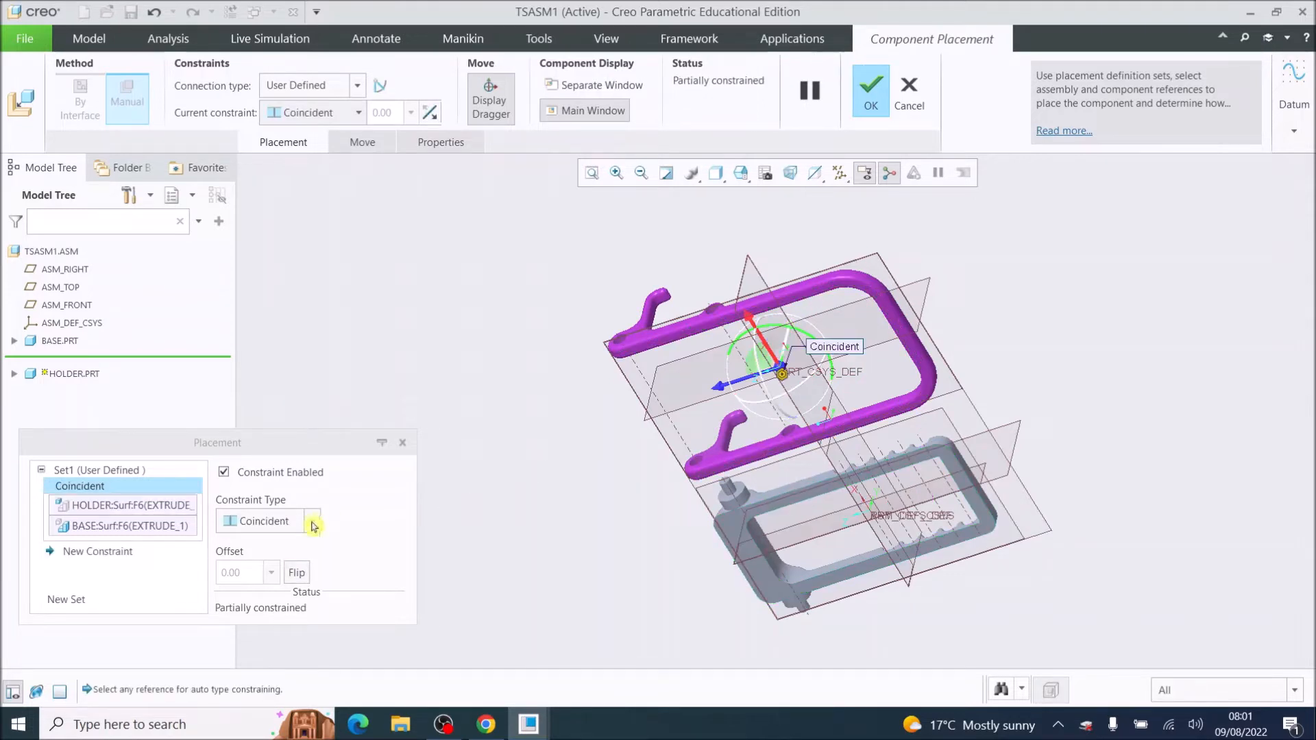
pyautogui.click(312, 521)
pyautogui.click(299, 539)
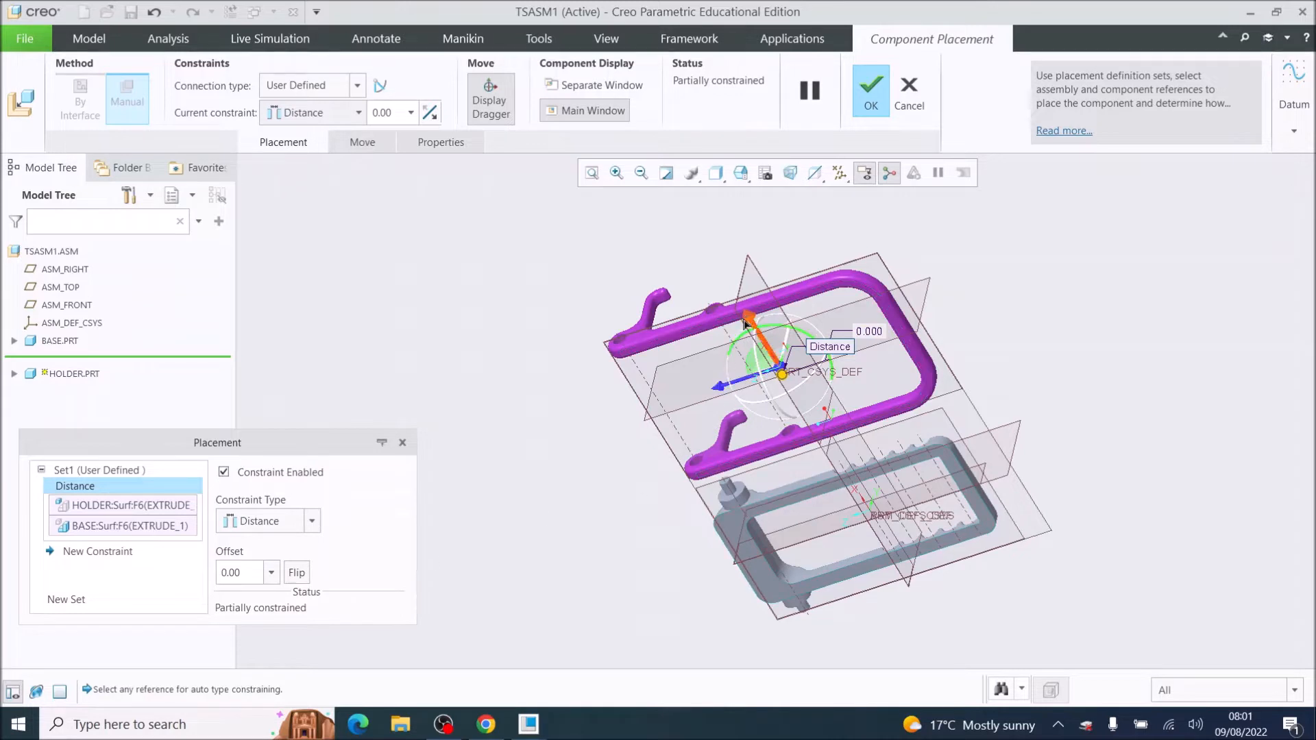
pyautogui.moveTo(754, 319); pyautogui.dragTo(718, 338)
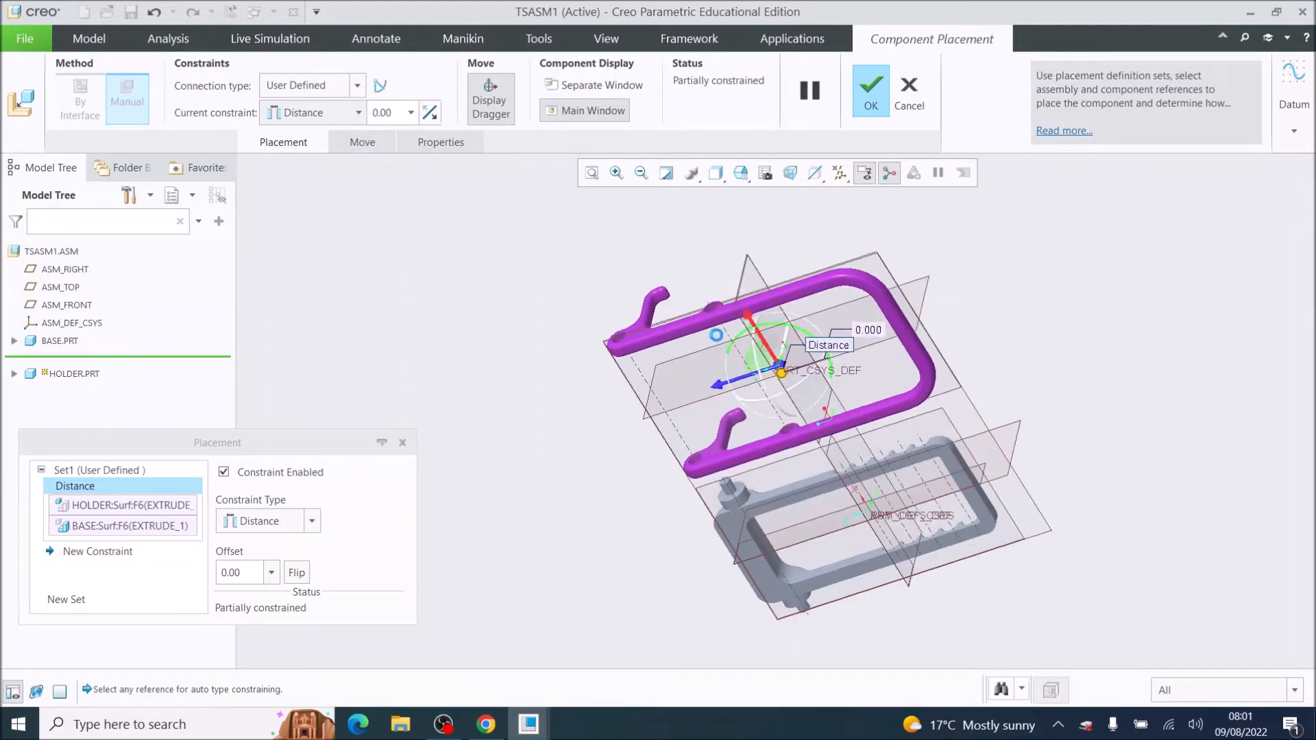
# Make the holder's end hole surface coincident with the cylindrical surface of the base's pivot pin
pyautogui.moveTo(872, 483); pyautogui.dragTo(934, 620, button='middle')
pyautogui.scroll(-3, 709, 529)
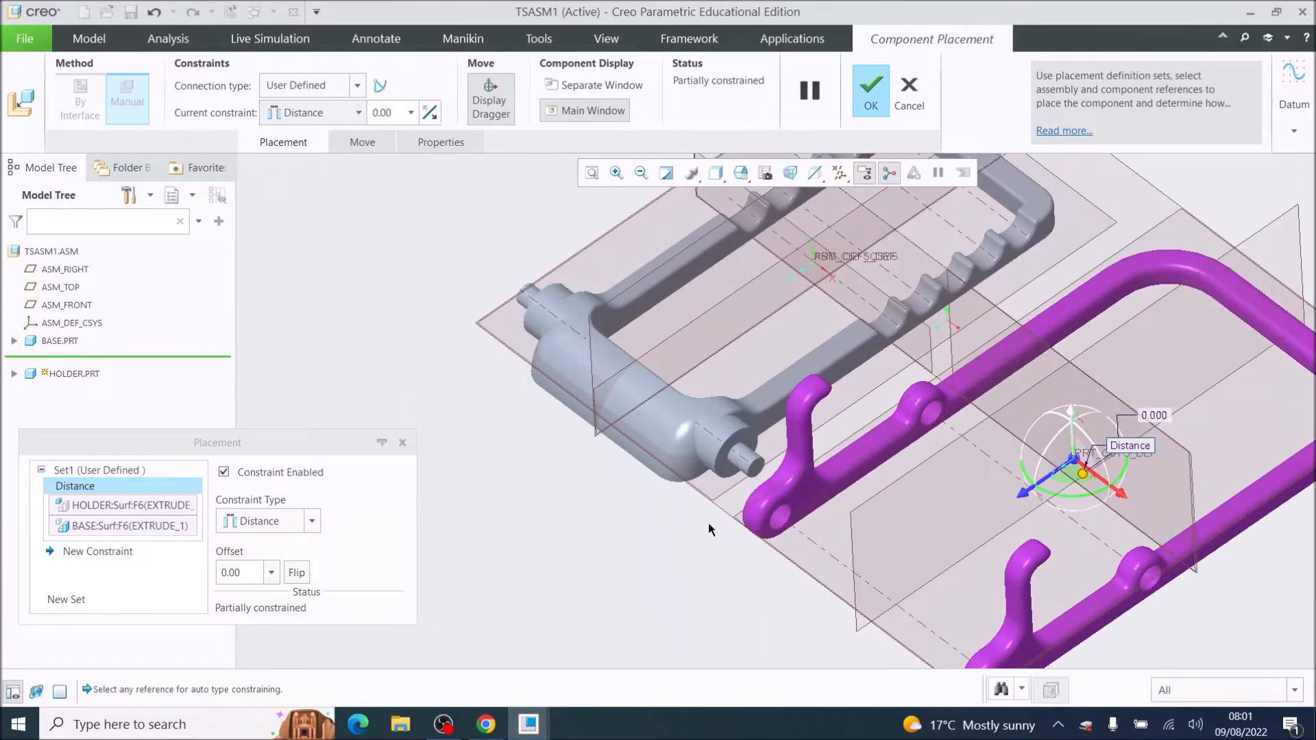
pyautogui.click(785, 518)
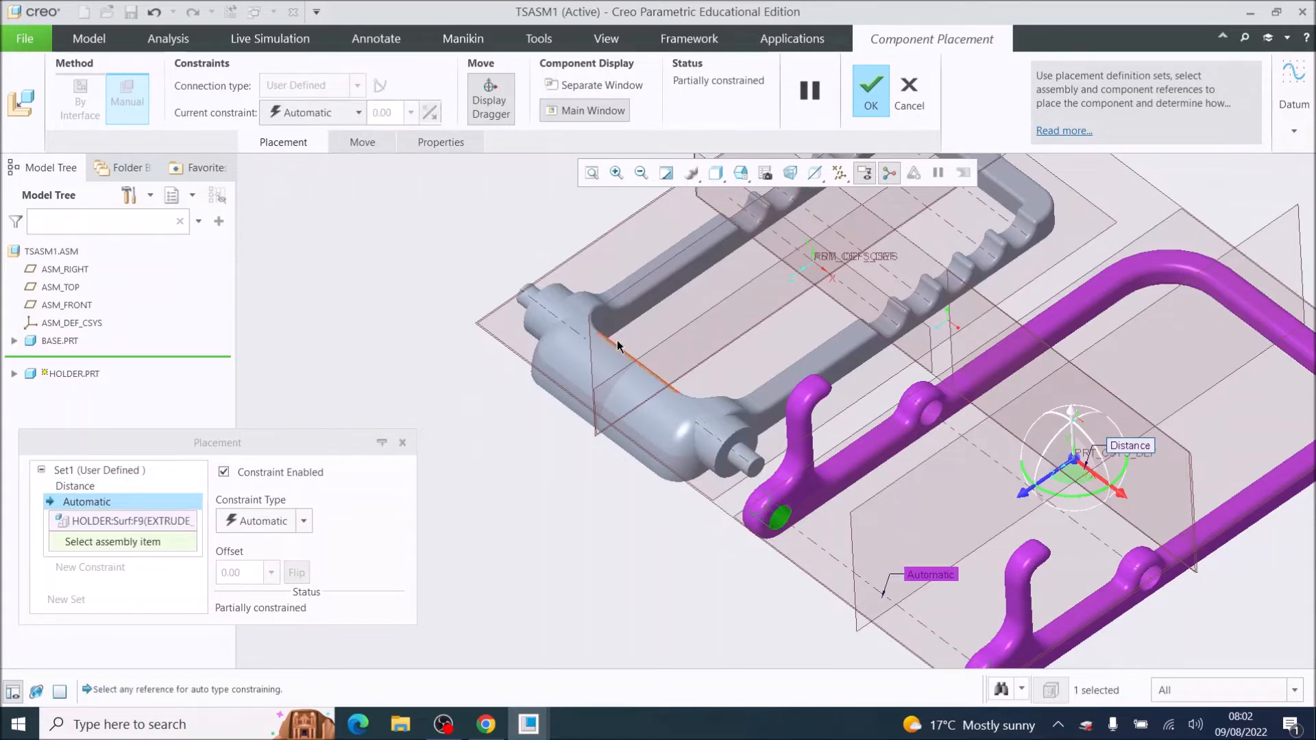
pyautogui.click(526, 296)
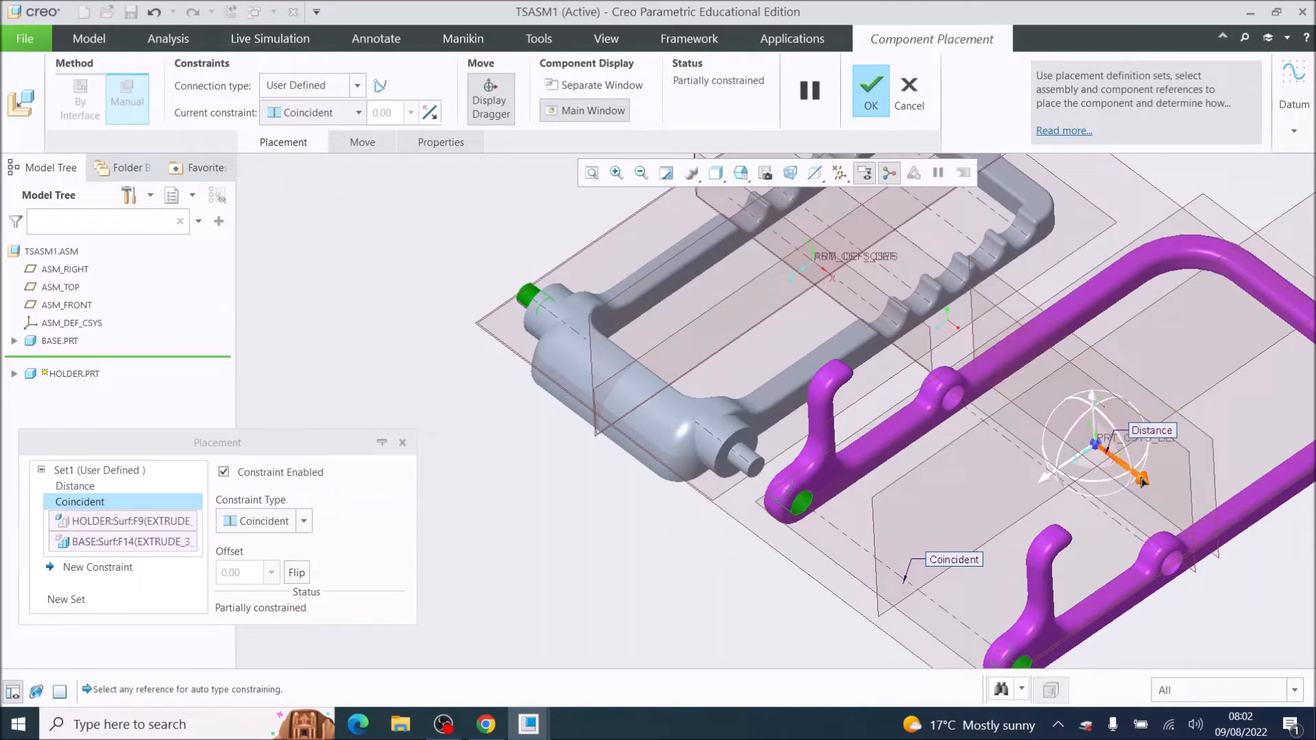
# Try sliding the holder along the pin axis over the base, and move it clear of the base again
pyautogui.moveTo(1142, 482); pyautogui.dragTo(852, 281)
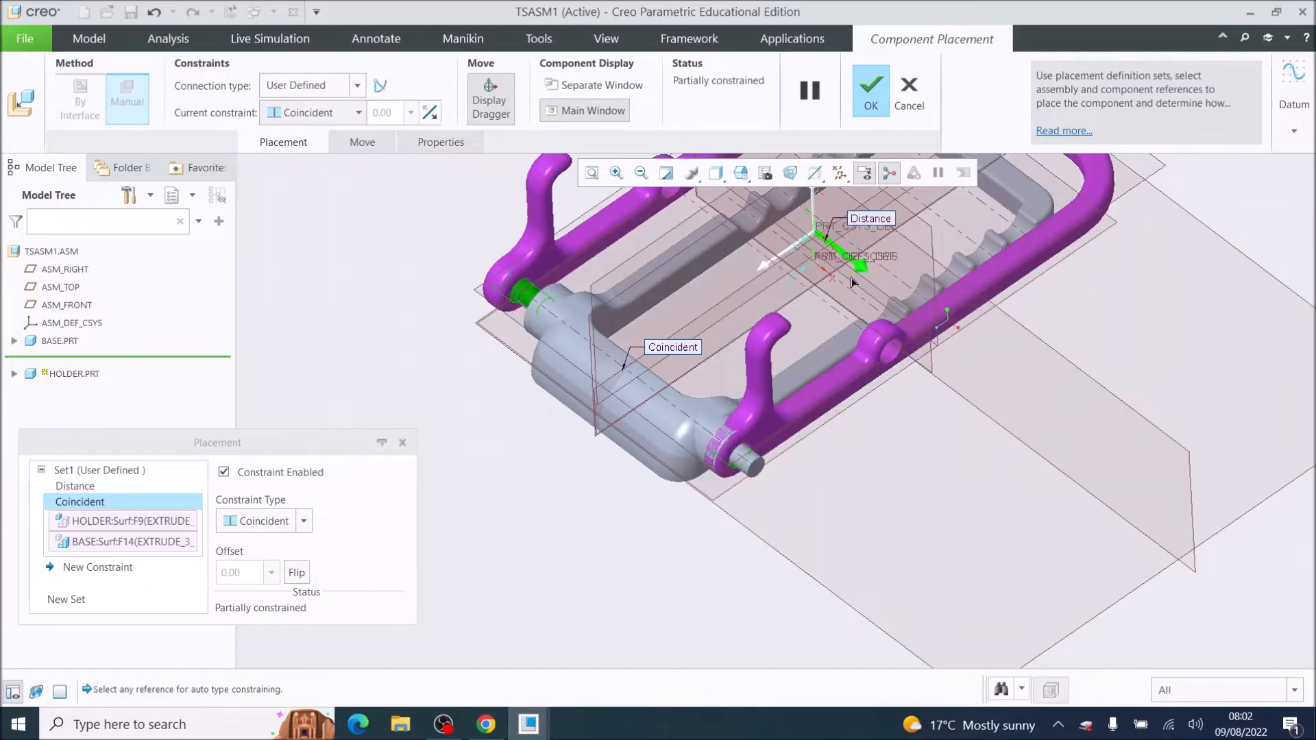
pyautogui.moveTo(852, 282); pyautogui.dragTo(914, 320)
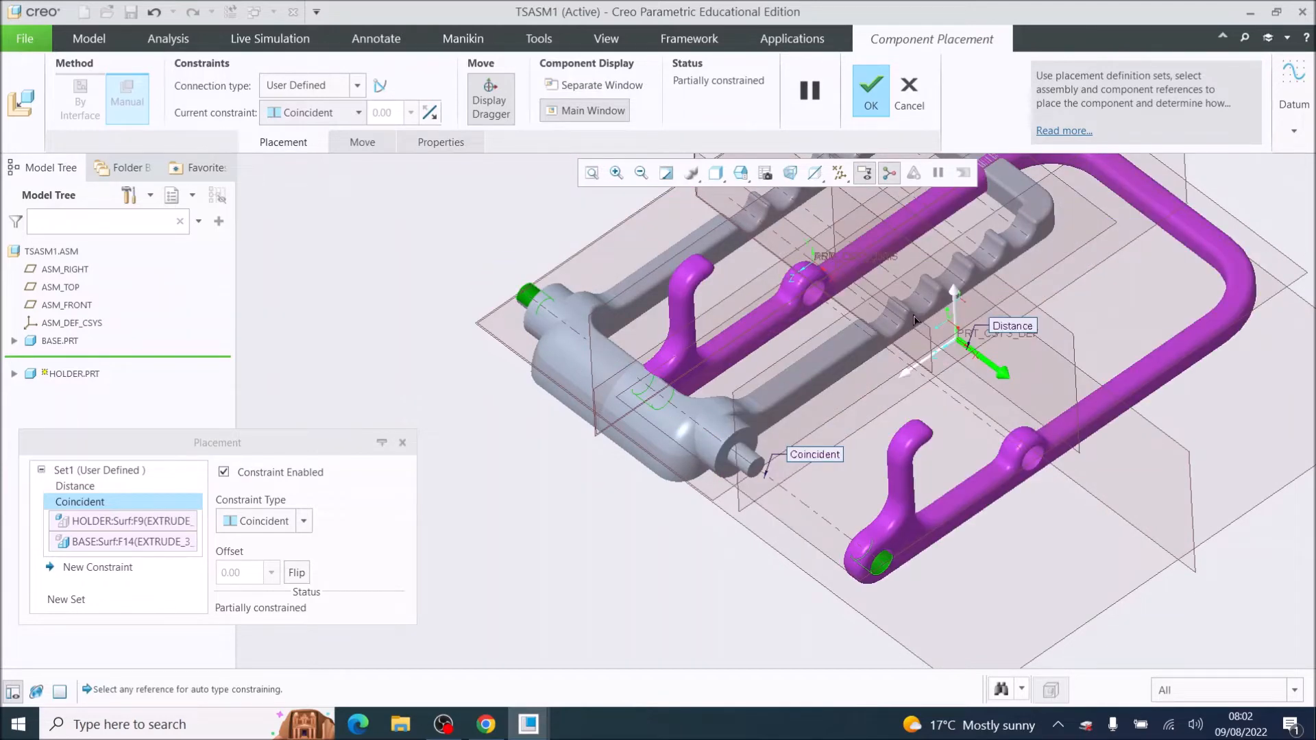
pyautogui.moveTo(915, 320); pyautogui.dragTo(850, 307)
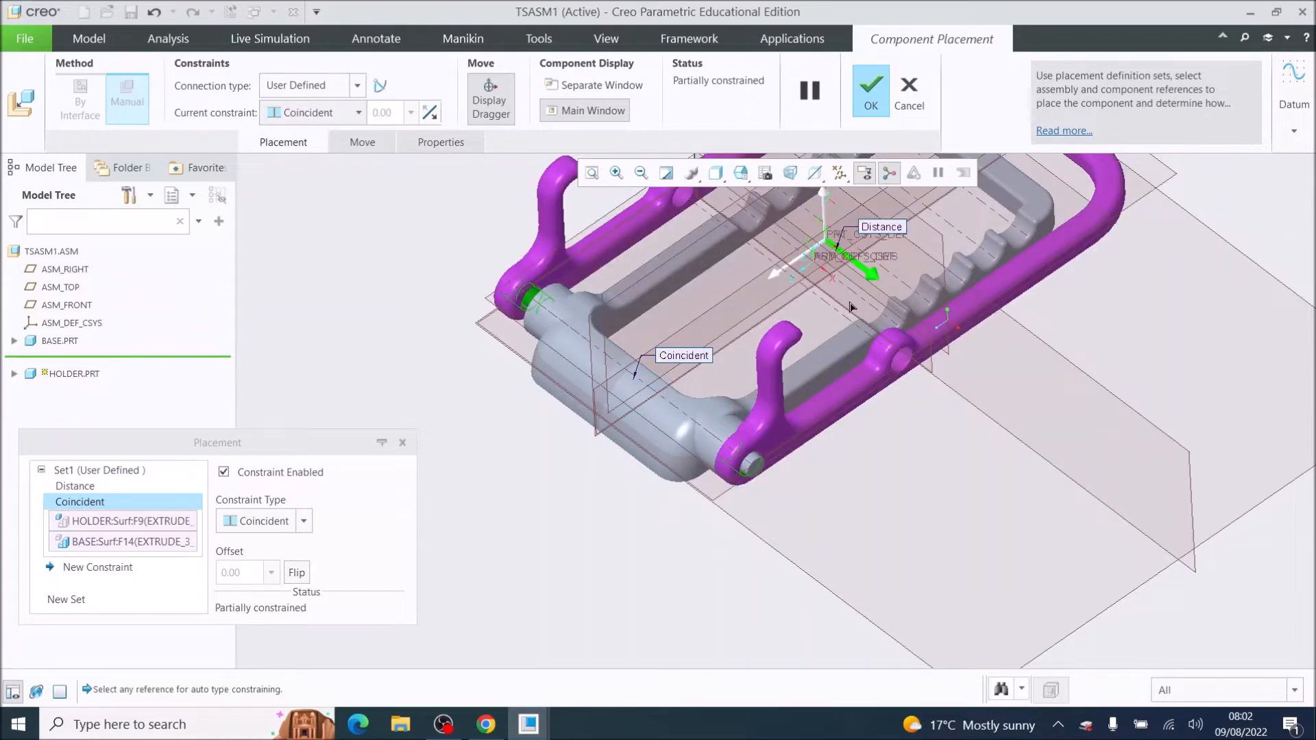
pyautogui.moveTo(850, 307); pyautogui.dragTo(856, 309)
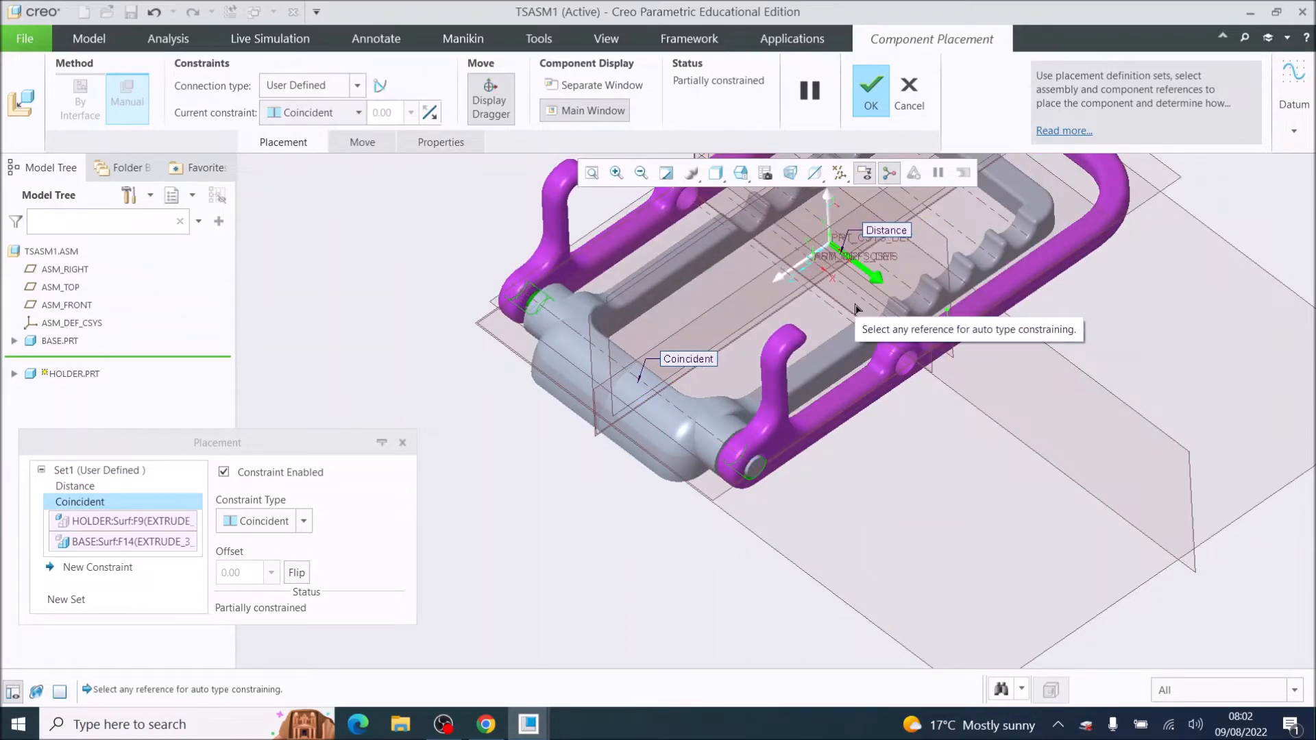
pyautogui.moveTo(855, 308); pyautogui.dragTo(876, 282)
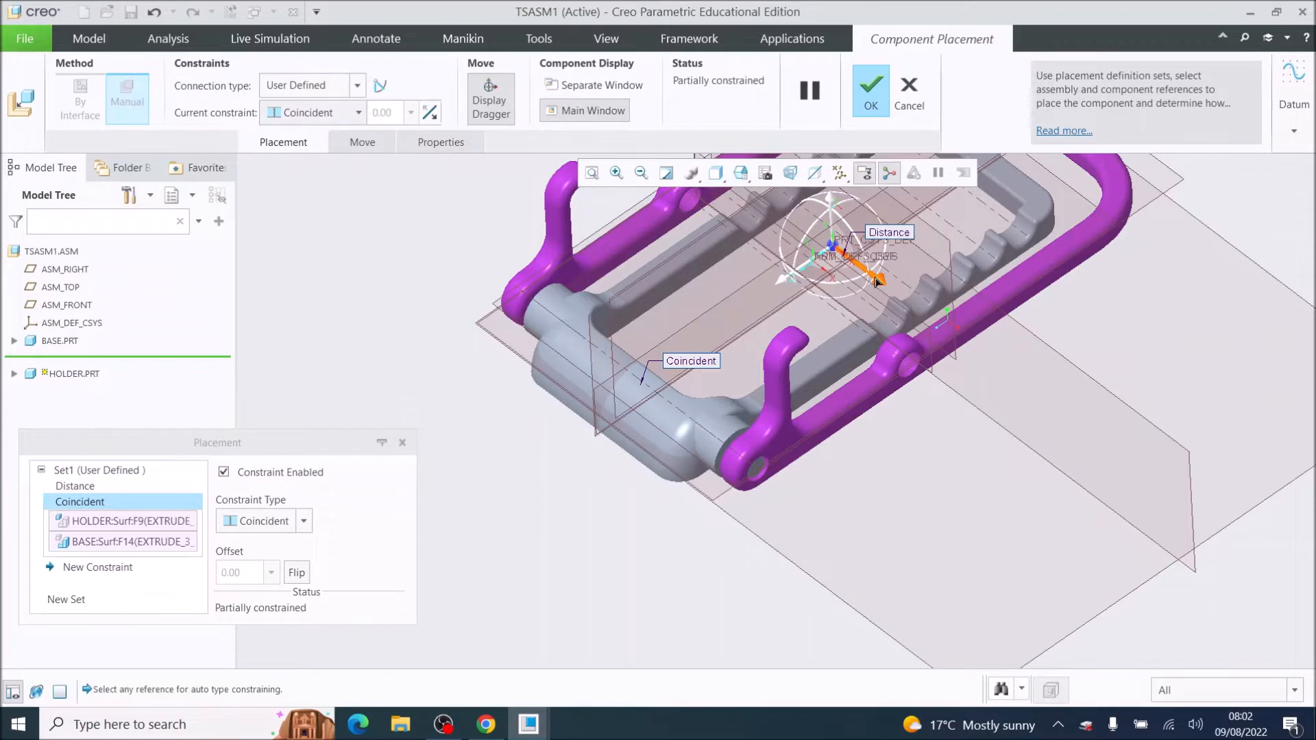
pyautogui.moveTo(877, 282); pyautogui.dragTo(900, 469)
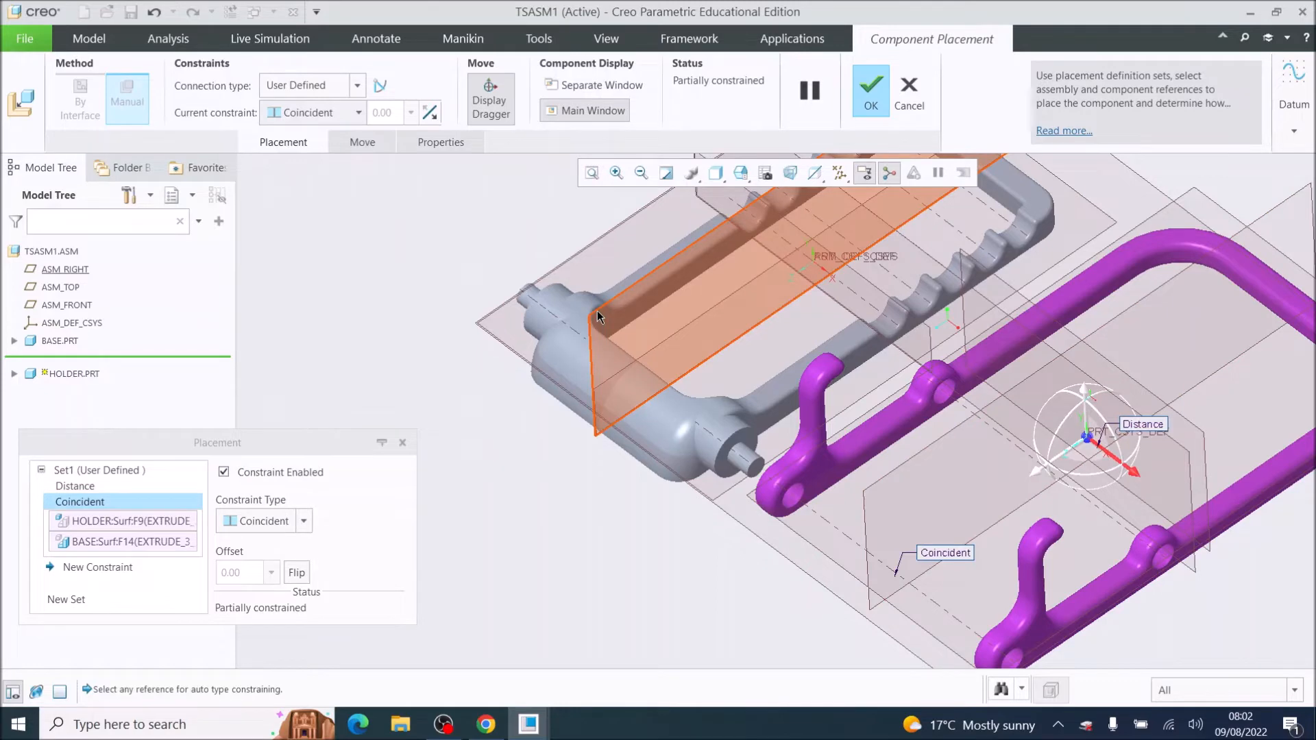
# Constrain the holder's RIGHT plane to ASM_RIGHT with a Distance constraint at 0.00 offset and accept the holder's placement
pyautogui.click(598, 311)
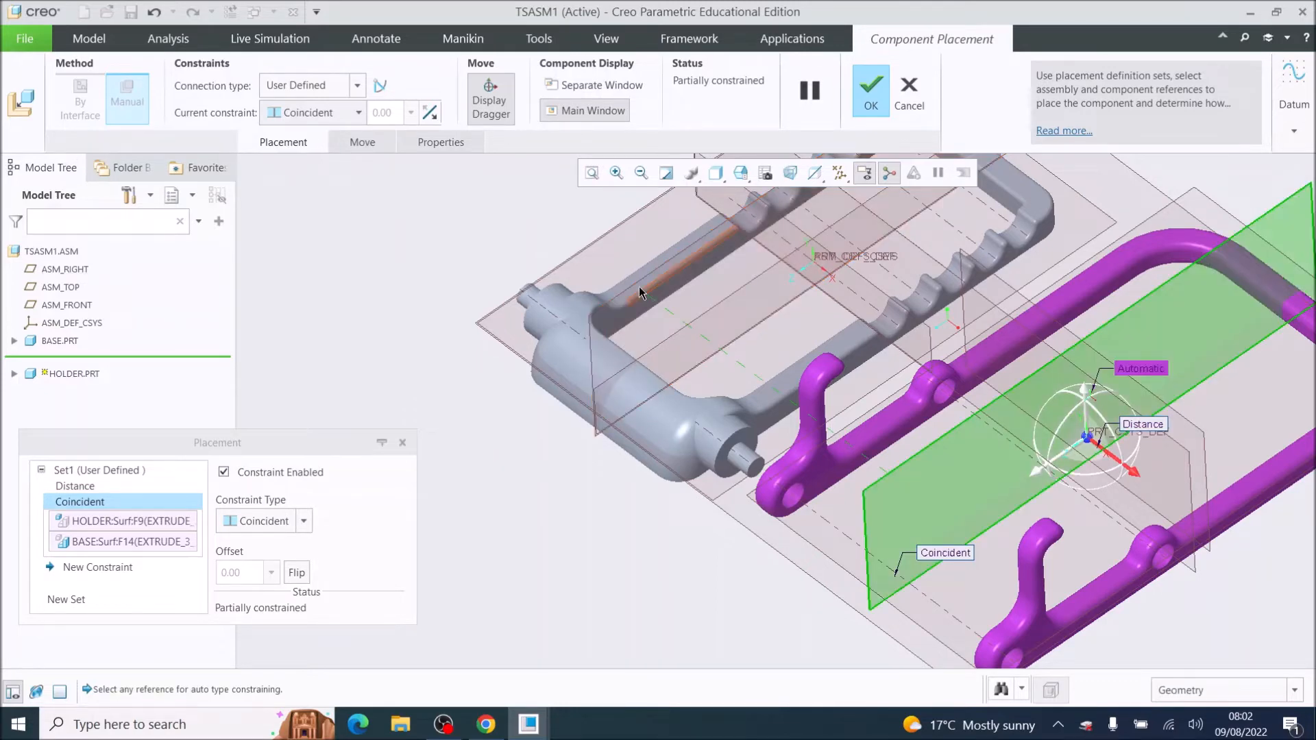
pyautogui.click(639, 287)
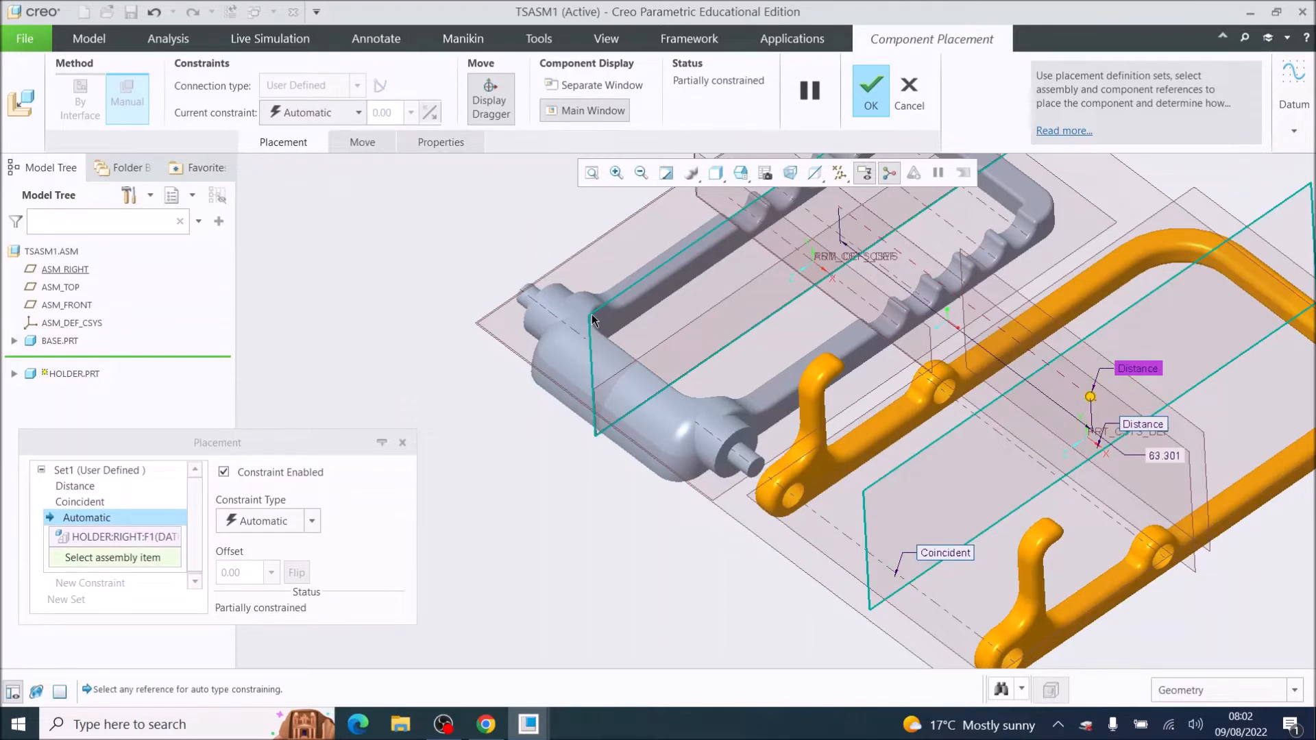
pyautogui.click(593, 320)
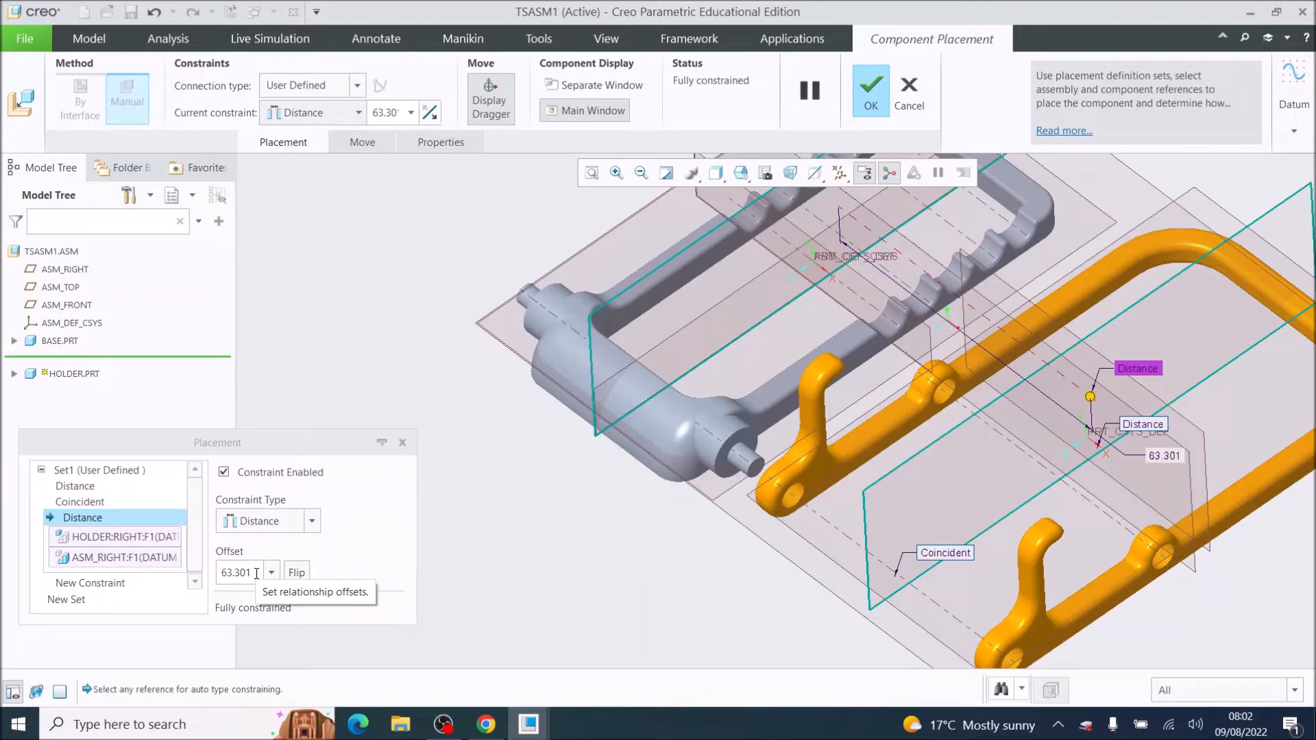
pyautogui.doubleClick(258, 573)
pyautogui.write('0')
pyautogui.press('Return')
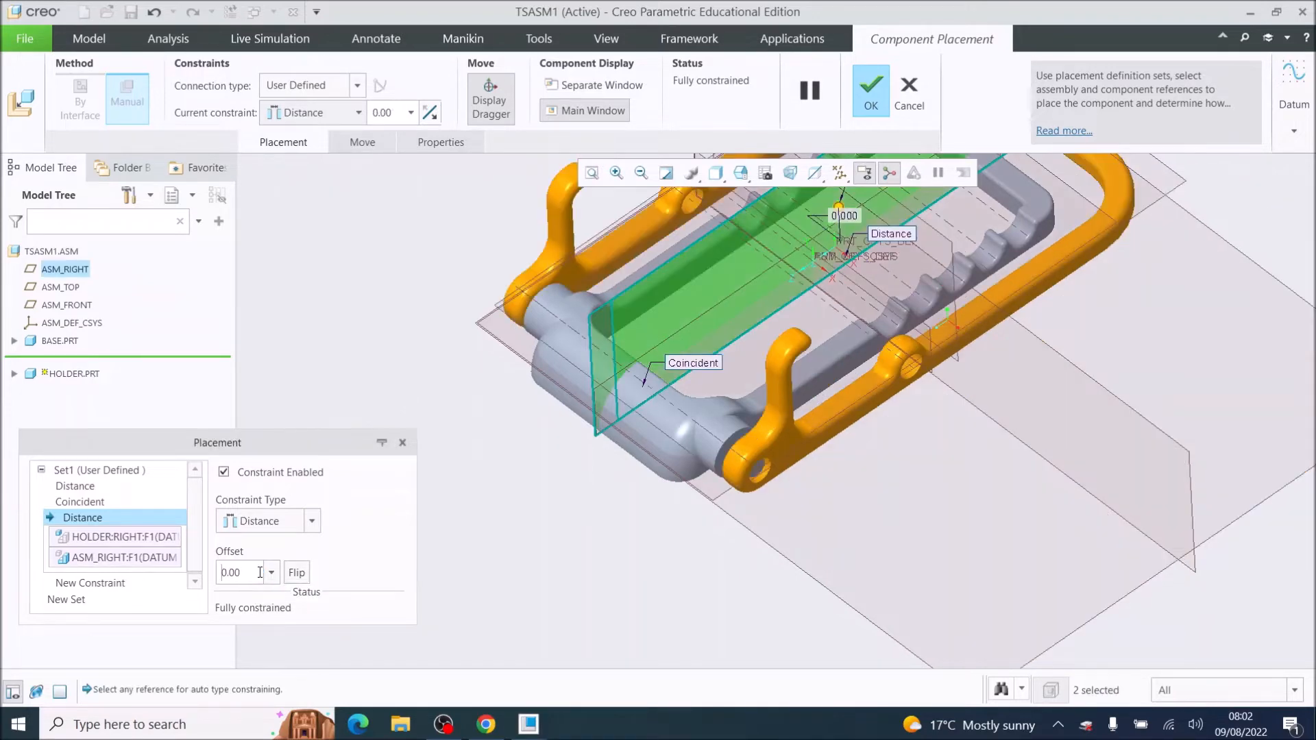
pyautogui.moveTo(589, 480); pyautogui.dragTo(665, 390, button='middle')
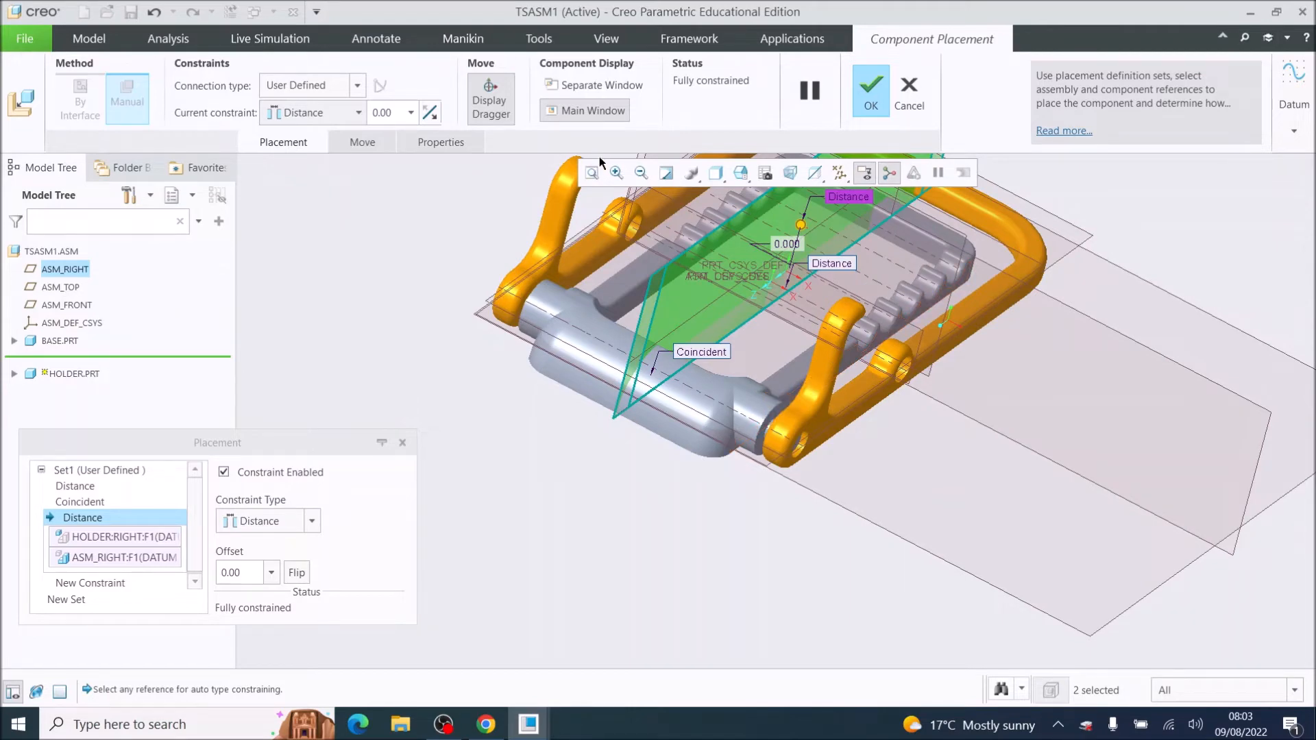
pyautogui.click(592, 172)
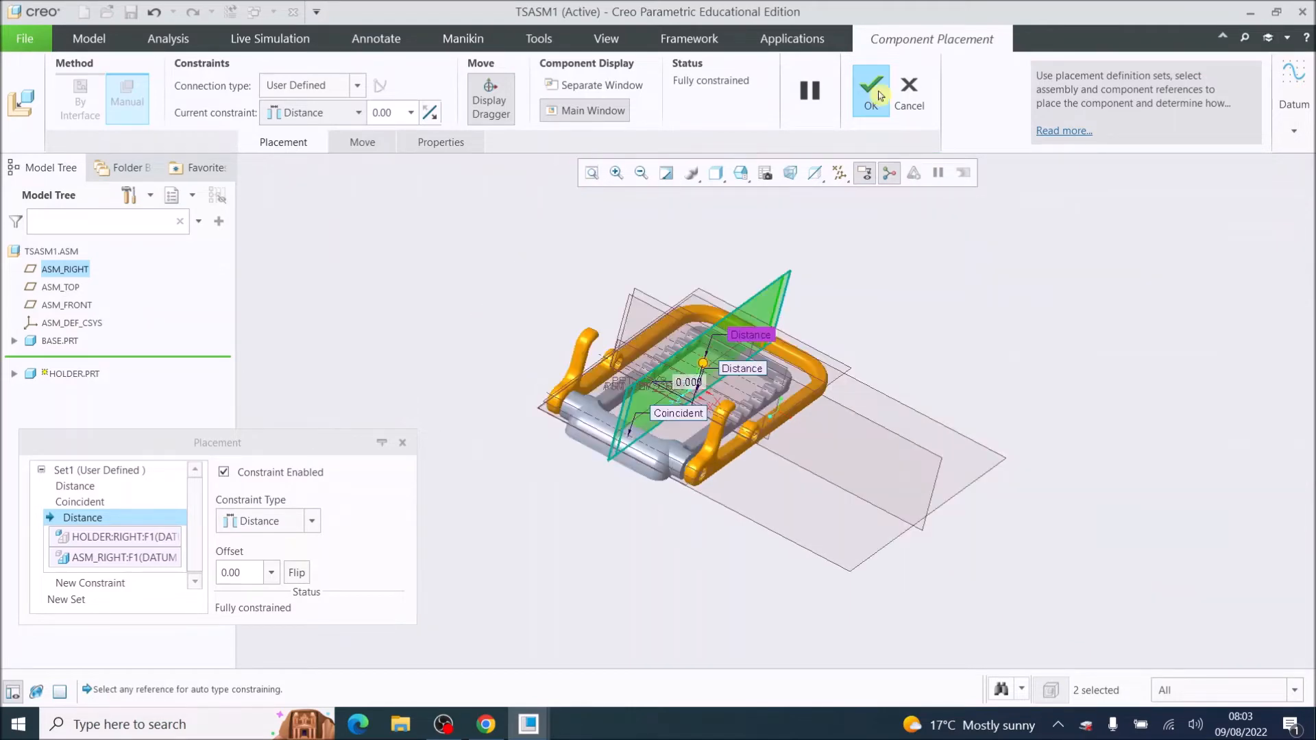
pyautogui.click(879, 96)
# Bring arm1.prt from the Tablet Stand folder into the assembly as the third component
pyautogui.scroll(5, 731, 339)
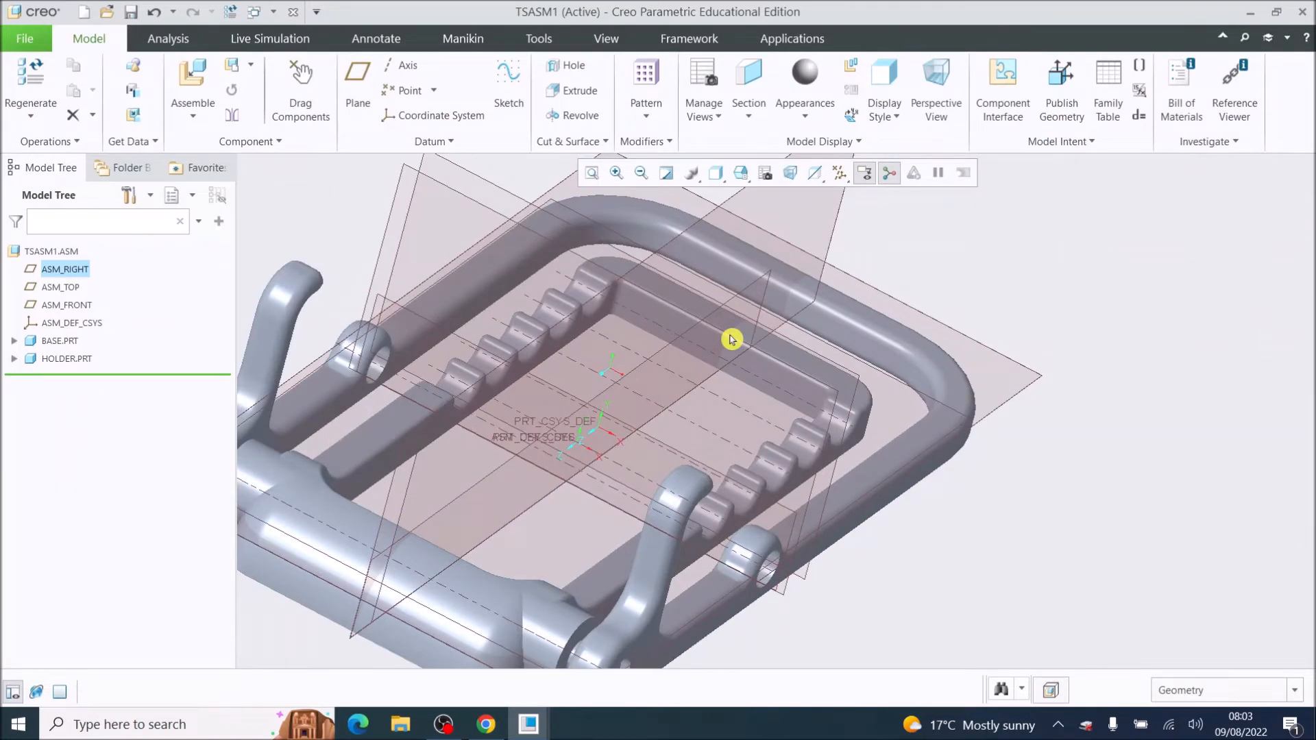
pyautogui.scroll(-5, 689, 424)
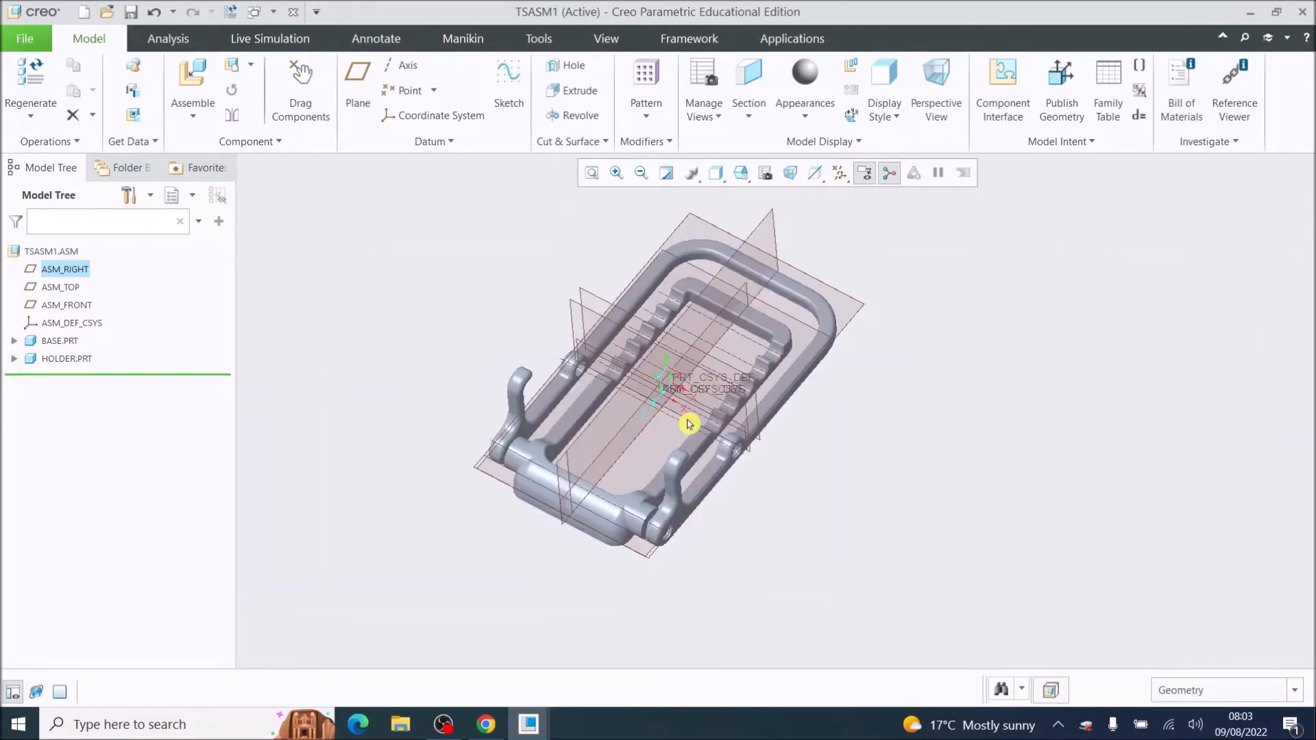
pyautogui.scroll(3, 579, 377)
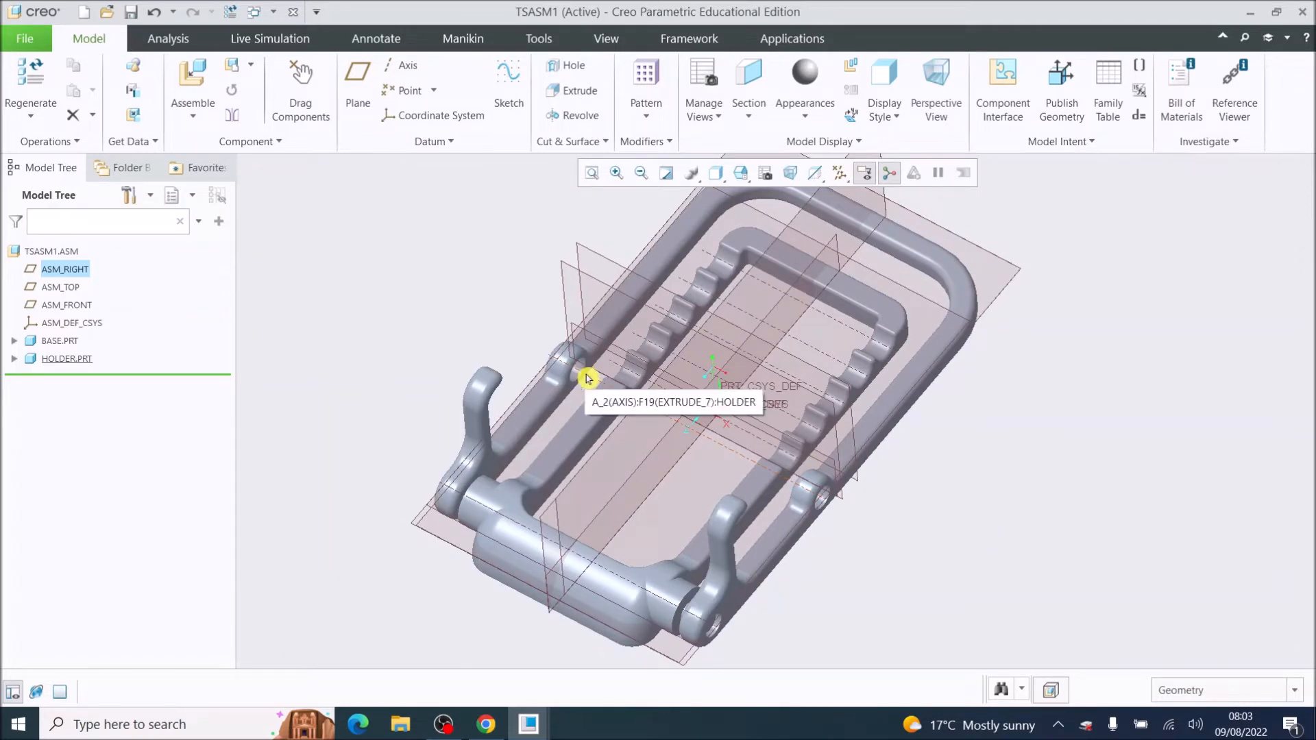
pyautogui.click(190, 90)
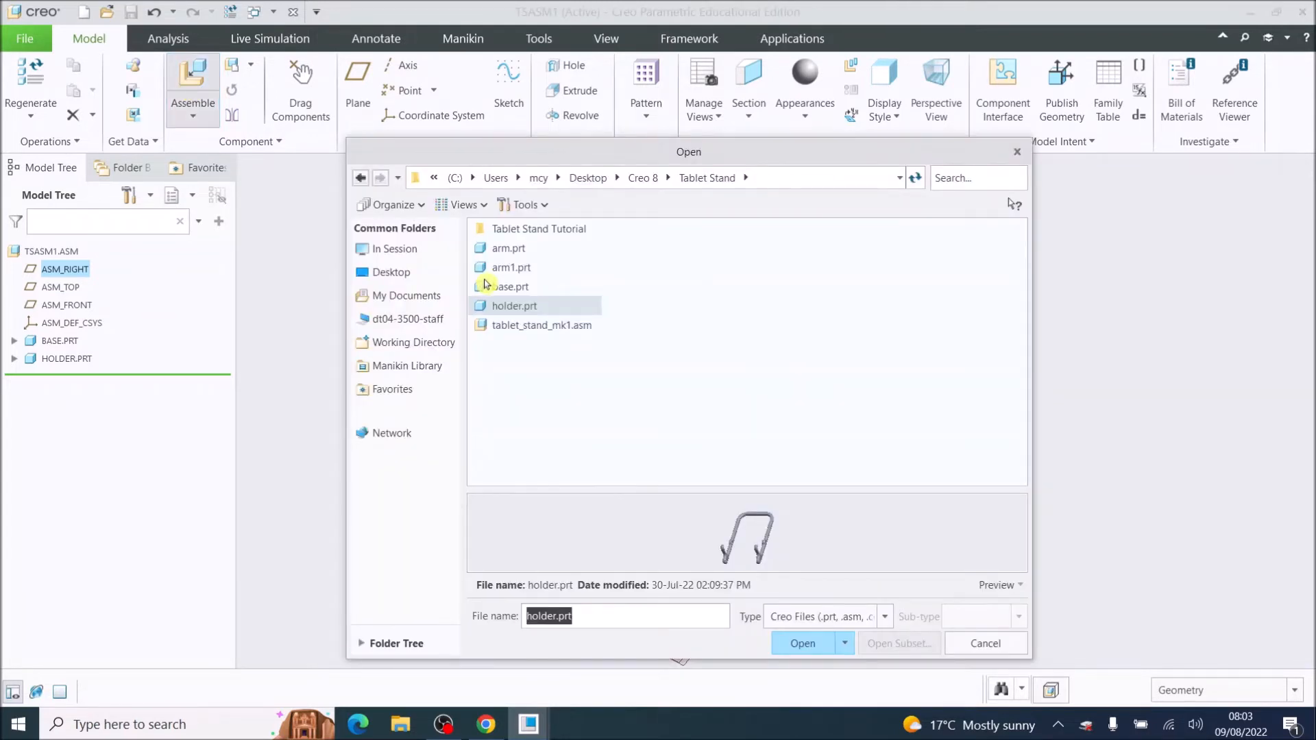
pyautogui.moveTo(483, 272)
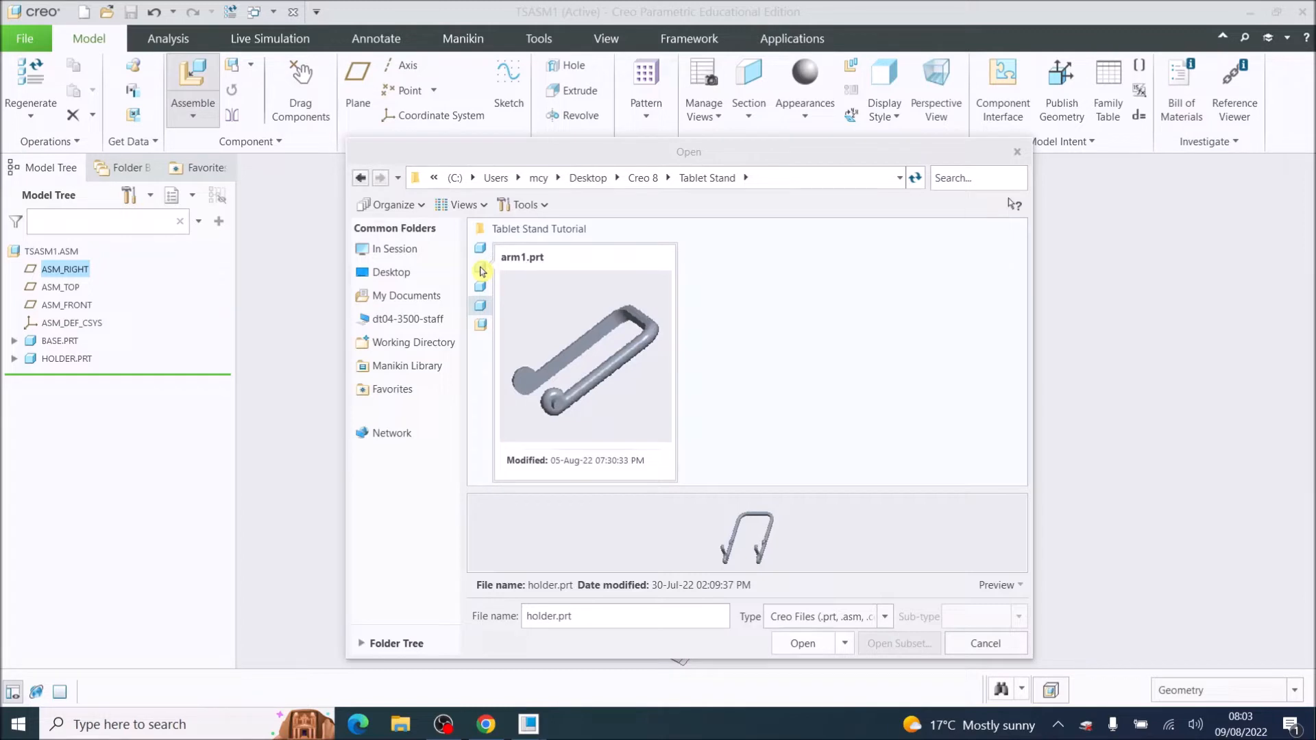
pyautogui.doubleClick(482, 269)
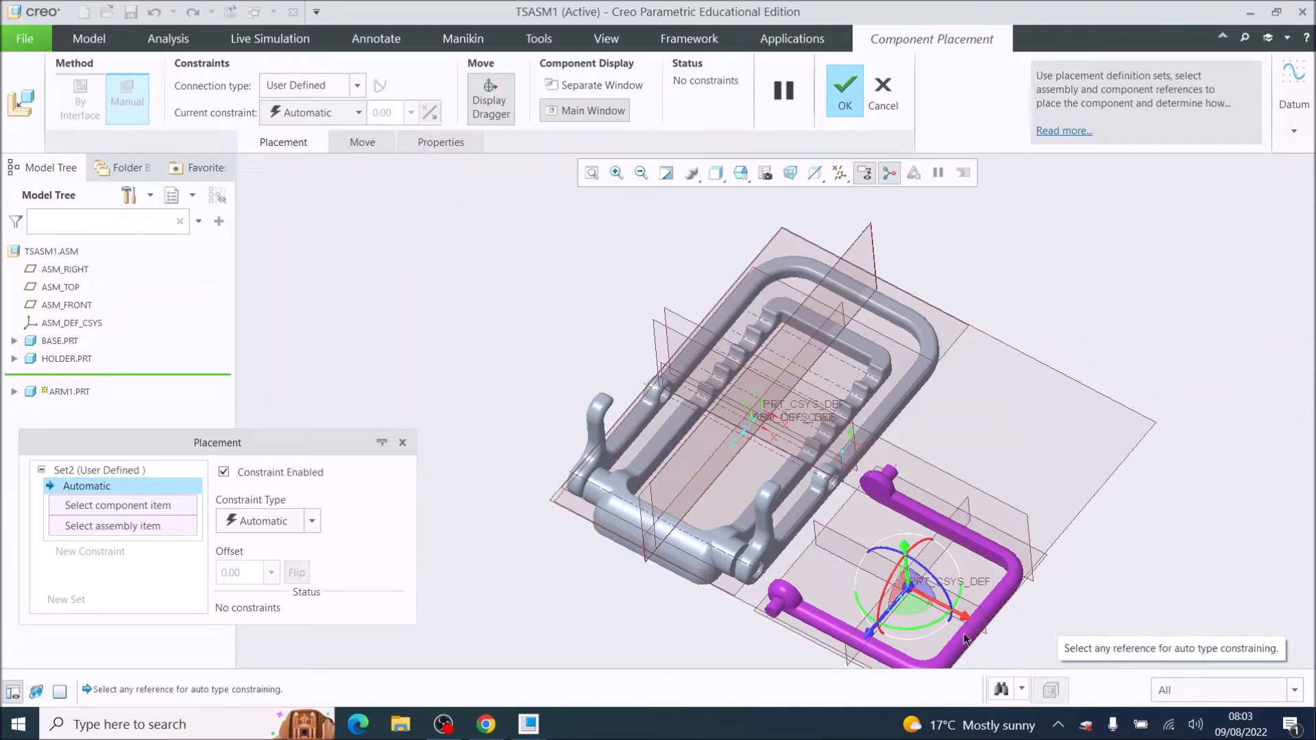
# Turn the arm a quarter turn about its vertical axis so its legs run parallel to the holder's, and move it beside the holder
pyautogui.moveTo(905, 636); pyautogui.dragTo(1001, 590)
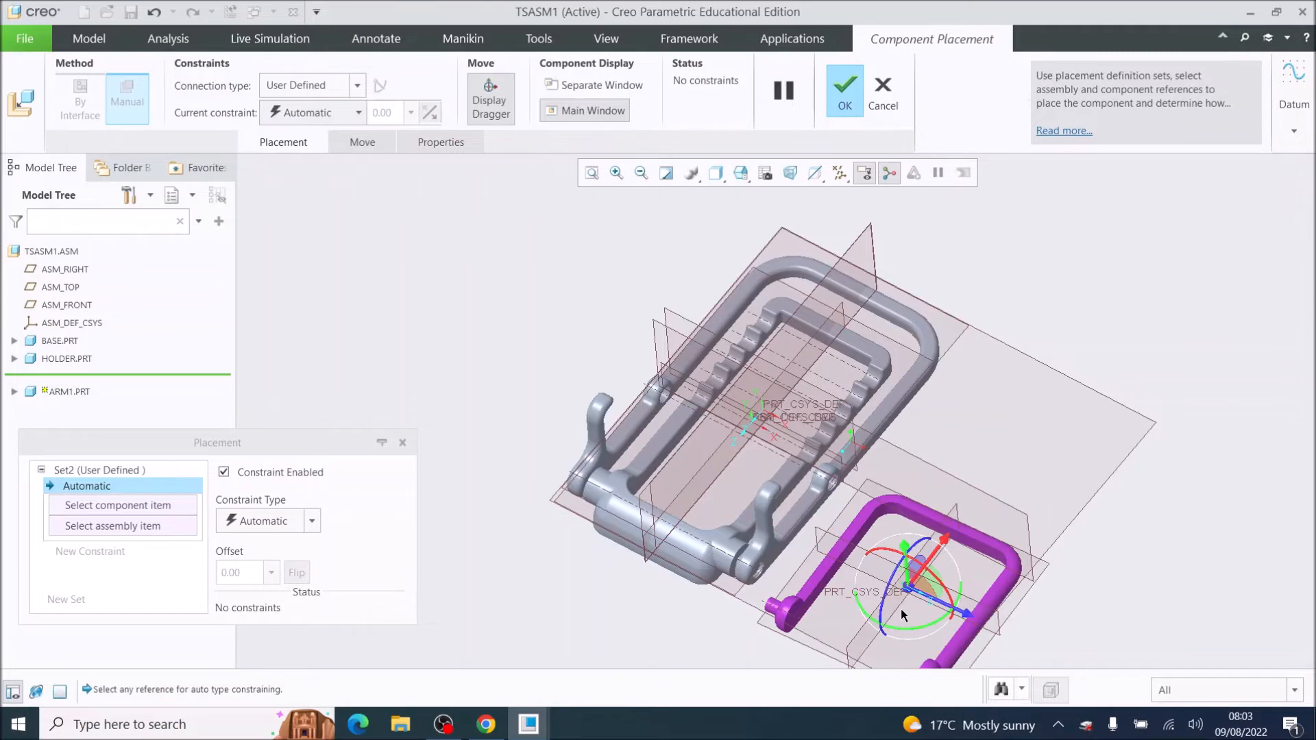
pyautogui.scroll(-3, 901, 609)
pyautogui.scroll(6, 904, 601)
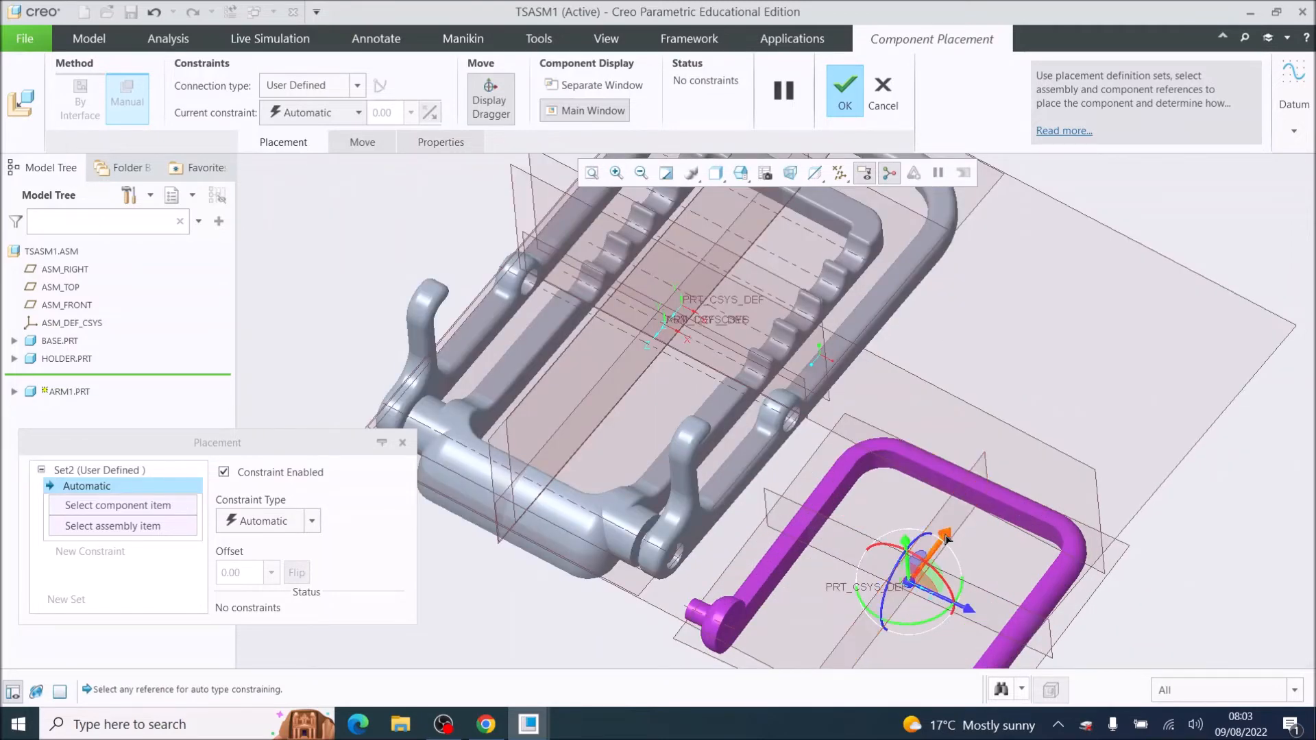
pyautogui.moveTo(946, 537); pyautogui.dragTo(1080, 389)
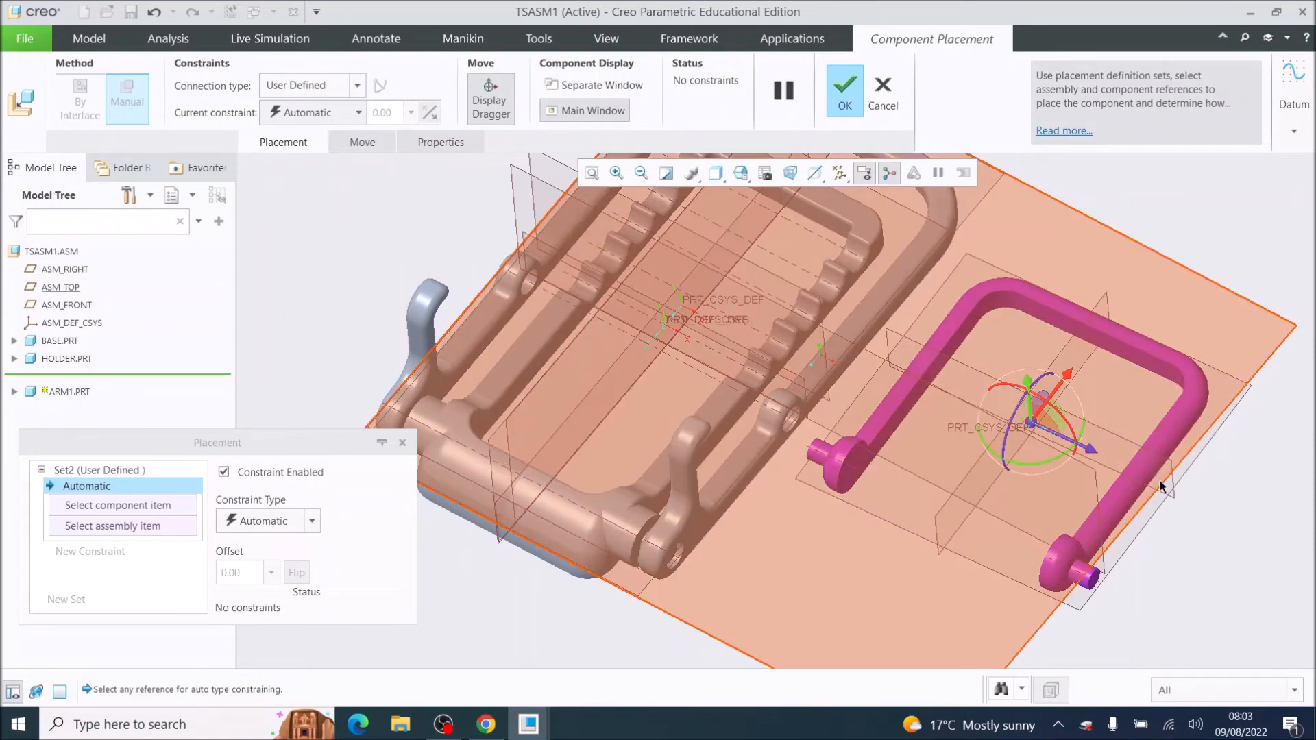
# Constrain the arm's flat extruded surface to the base's flat underside with a Distance constraint at 0.00 offset
pyautogui.moveTo(1161, 487); pyautogui.dragTo(1095, 373, button='middle')
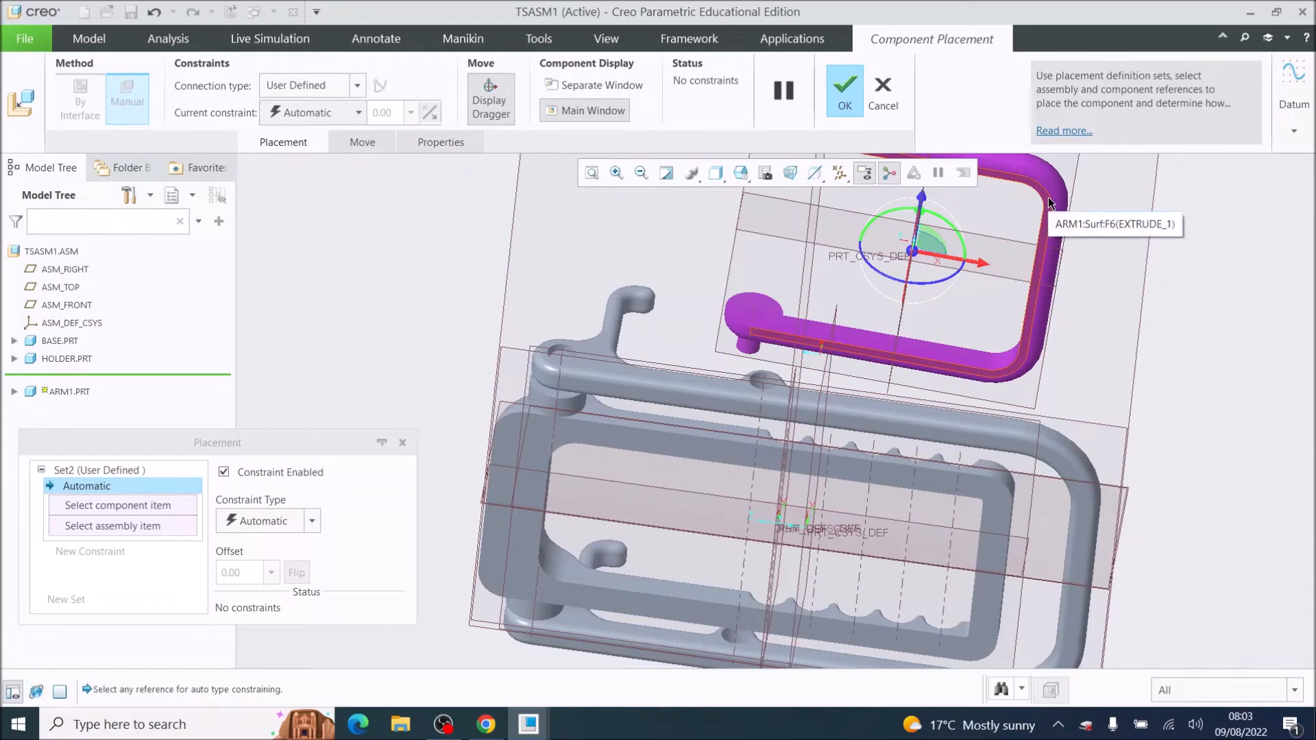
pyautogui.scroll(-3, 752, 327)
pyautogui.click(751, 326)
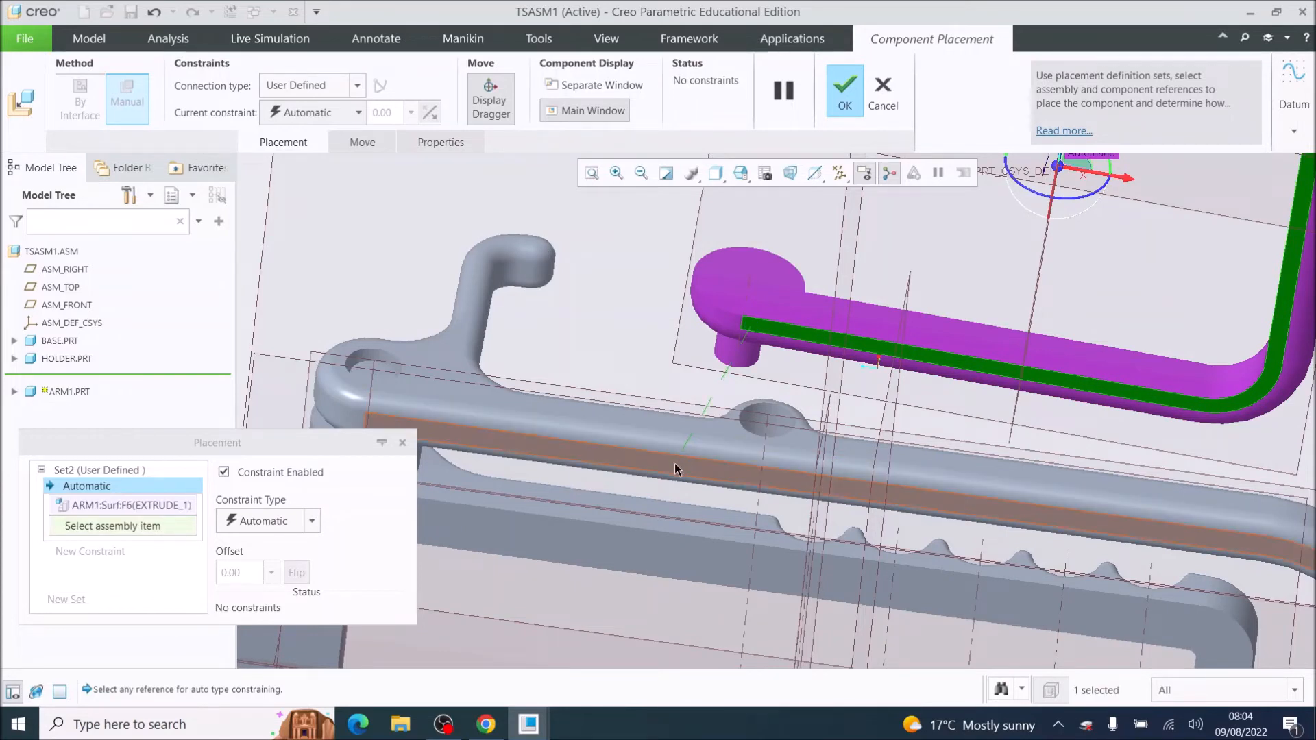
pyautogui.click(658, 559)
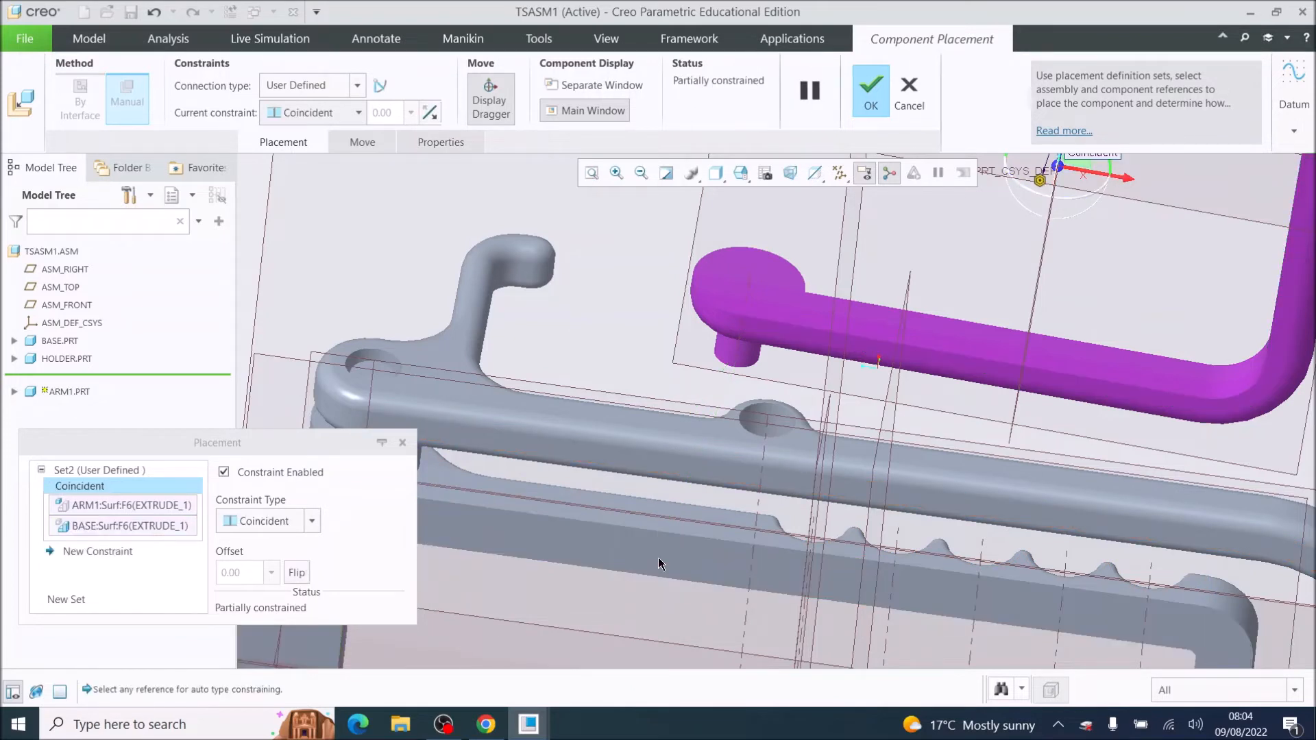
pyautogui.click(312, 521)
pyautogui.click(271, 547)
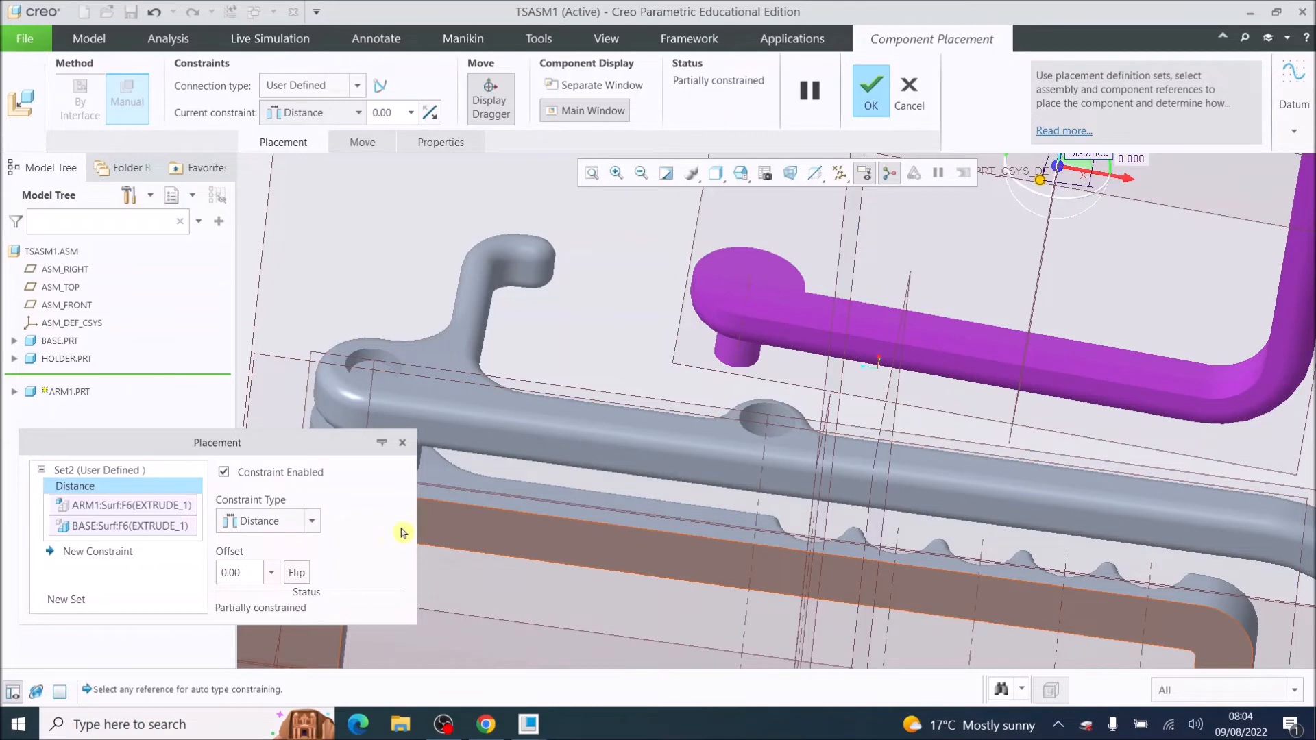
# Make the cylindrical surface of the arm's pin coincident with the holder's mid-leg hole surface, keeping the Coincident constraint type
pyautogui.scroll(-5, 687, 530)
pyautogui.moveTo(720, 443); pyautogui.dragTo(788, 554, button='middle')
pyautogui.scroll(5, 787, 554)
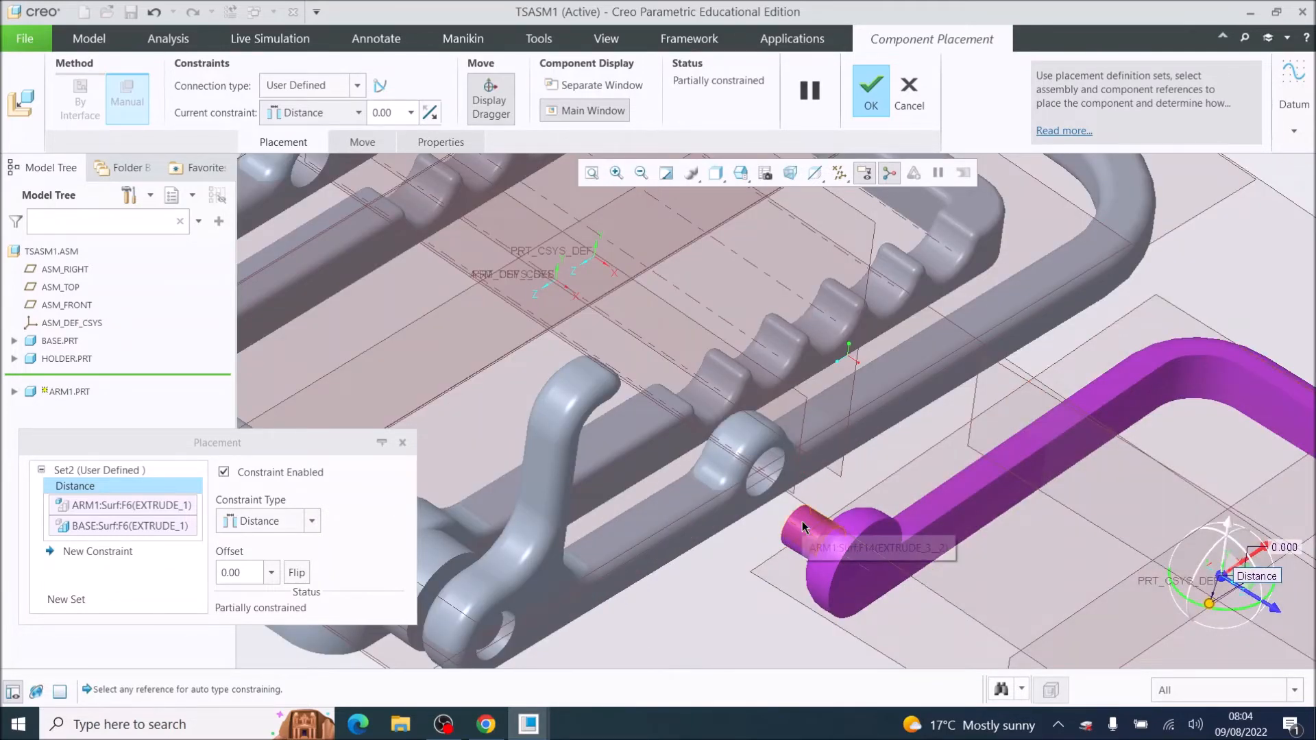
pyautogui.click(803, 526)
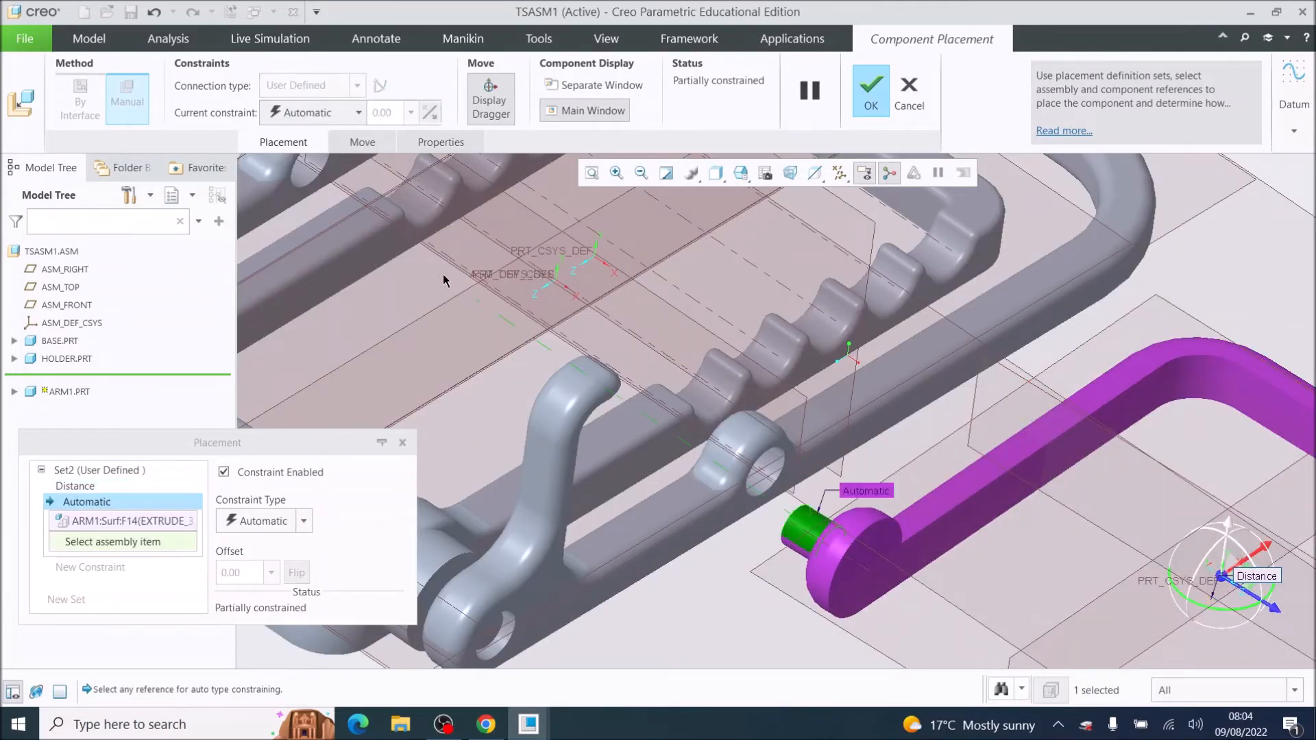
pyautogui.scroll(-4, 444, 280)
pyautogui.scroll(4, 376, 220)
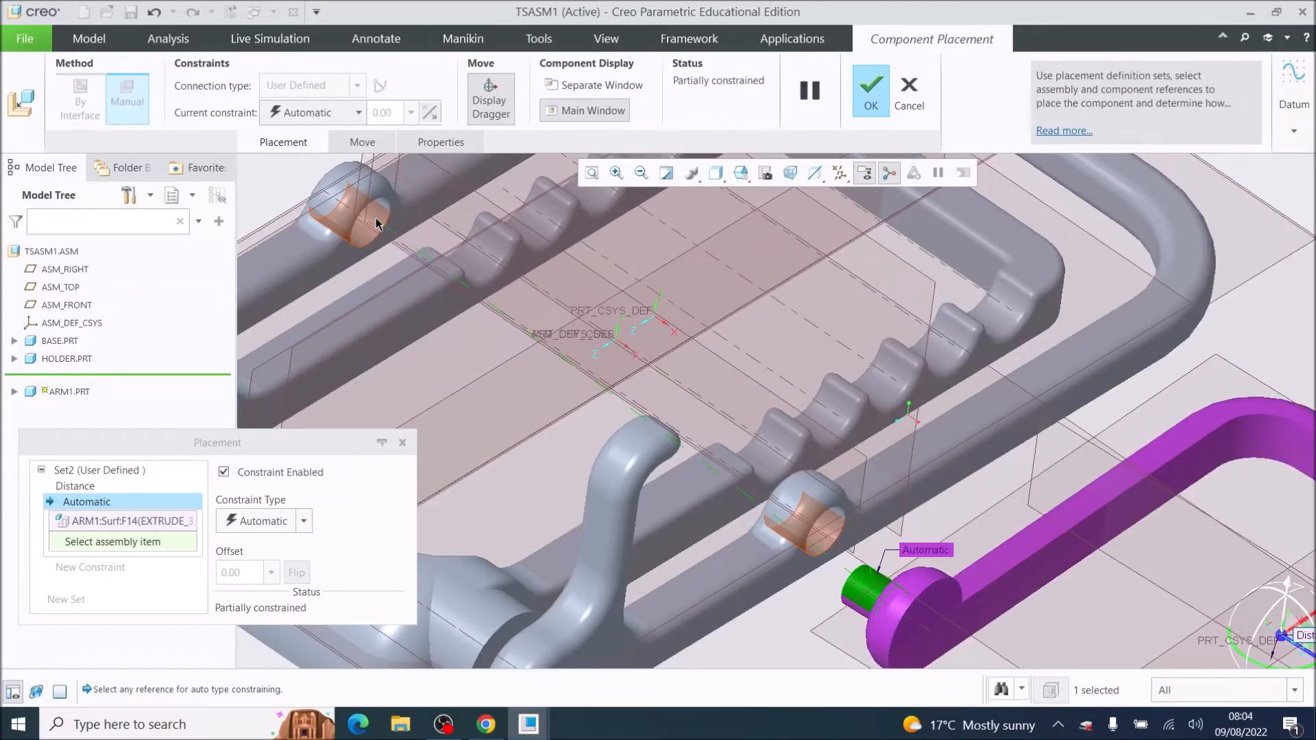
pyautogui.click(376, 221)
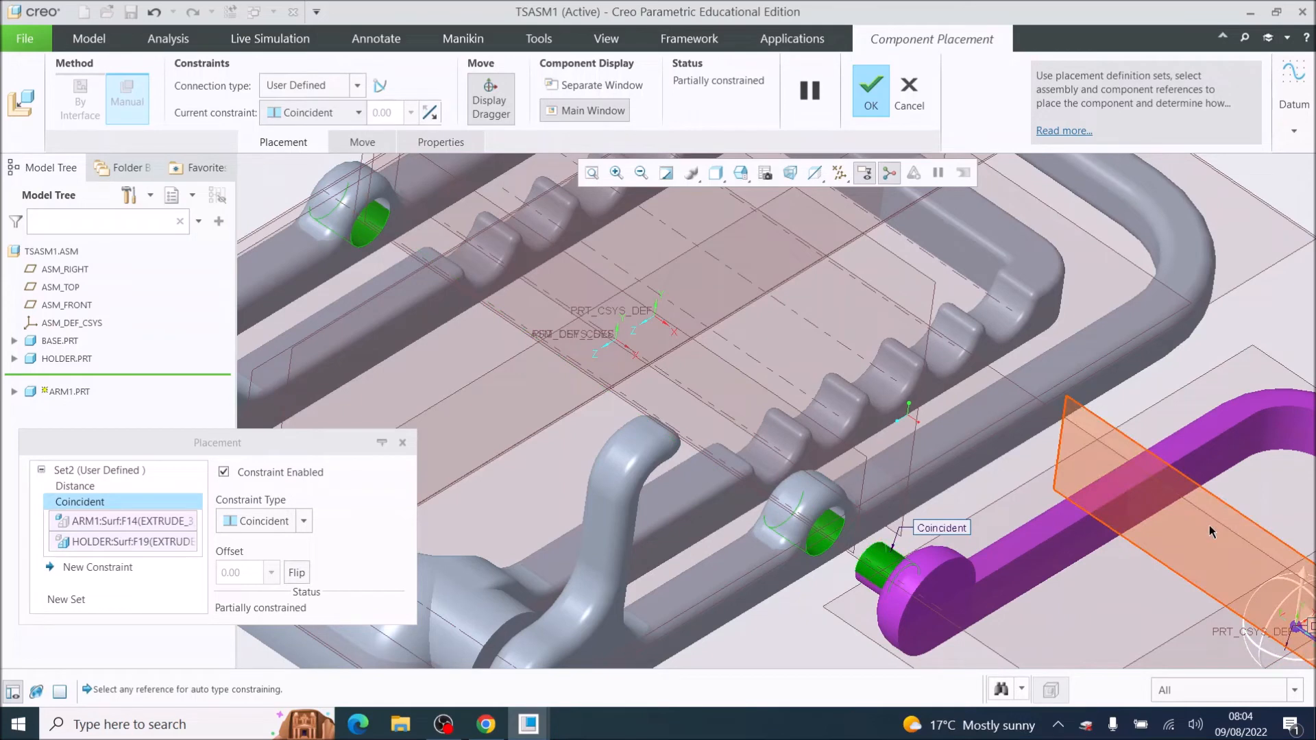
pyautogui.click(304, 522)
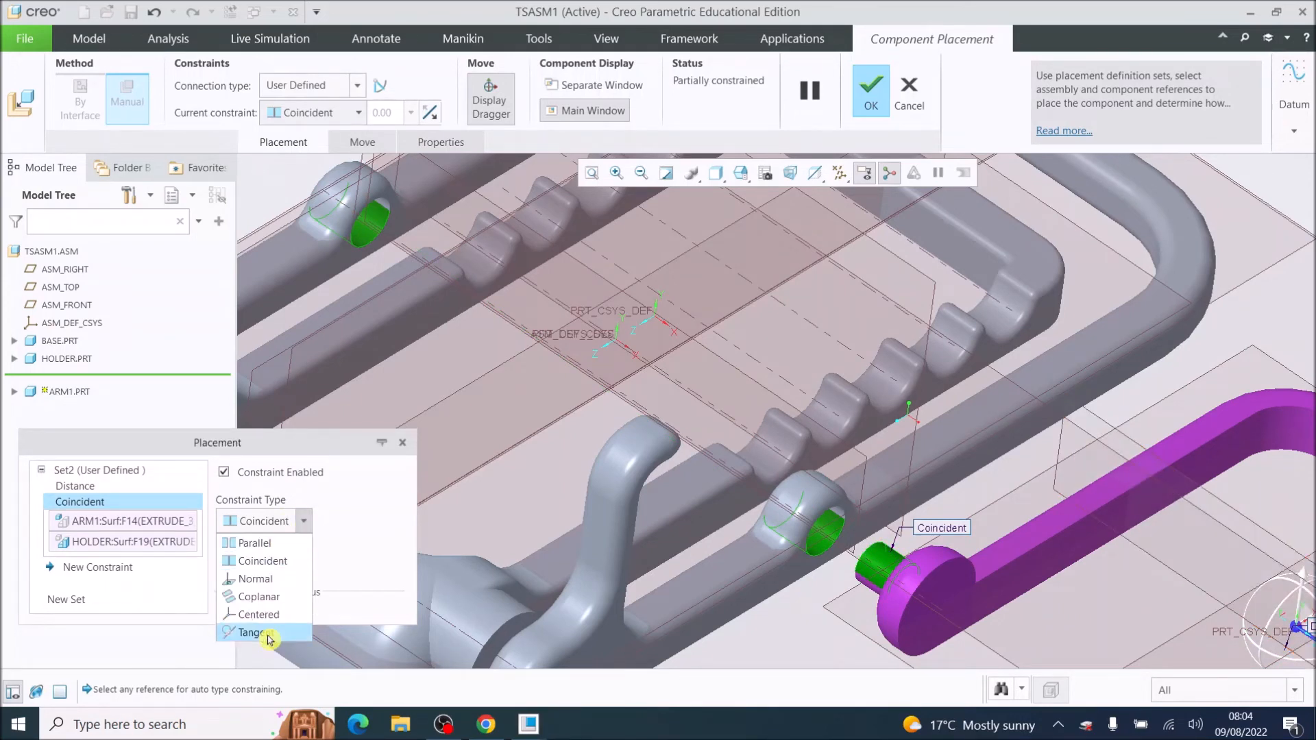
pyautogui.click(387, 521)
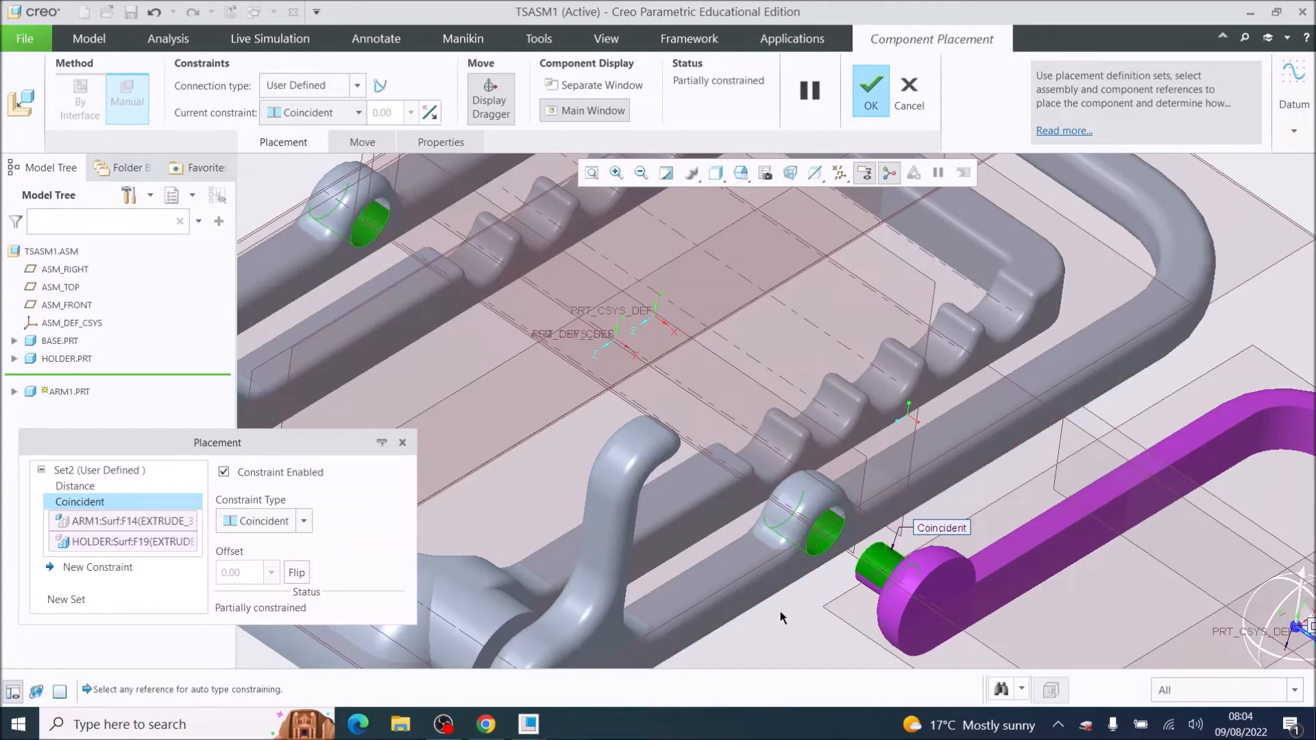
pyautogui.scroll(-5, 1031, 591)
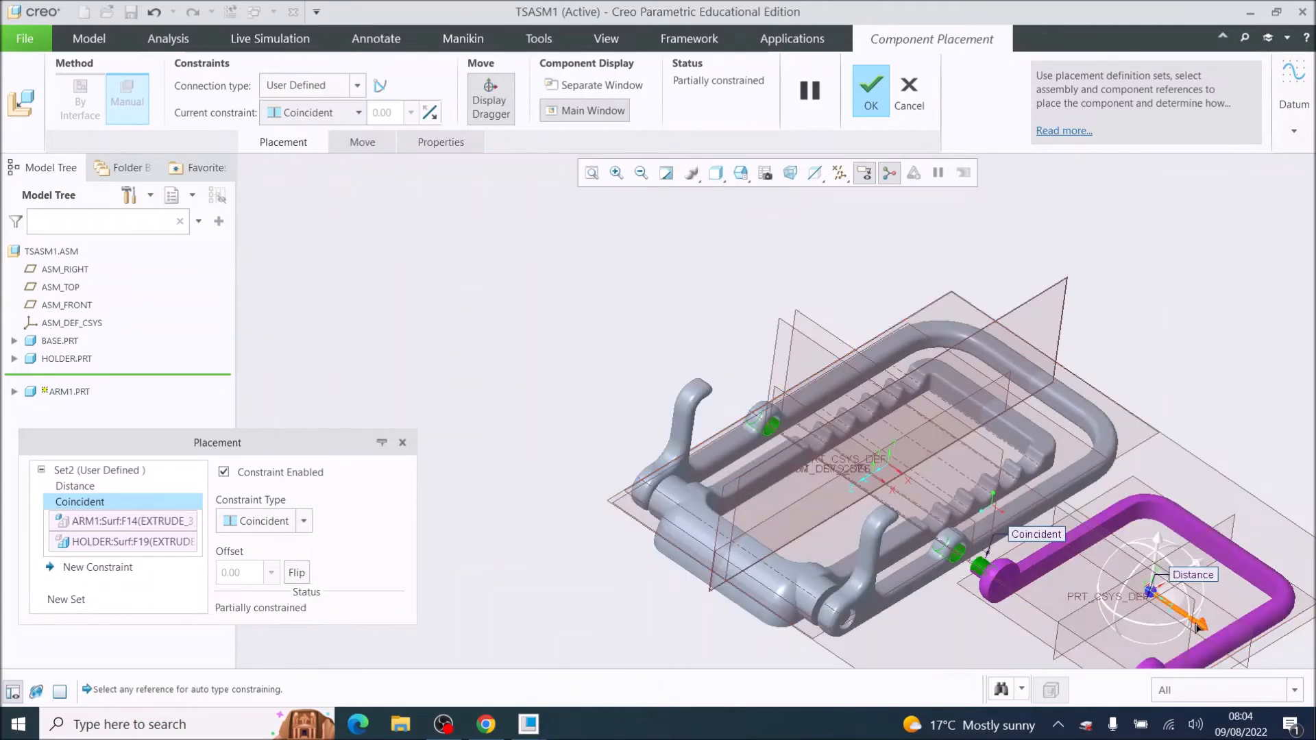
# Slide the arm across between the holder's legs and back out to the side to test its remaining freedom of movement
pyautogui.moveTo(1151, 598); pyautogui.dragTo(984, 471)
pyautogui.moveTo(1026, 446); pyautogui.dragTo(1018, 494, button='middle')
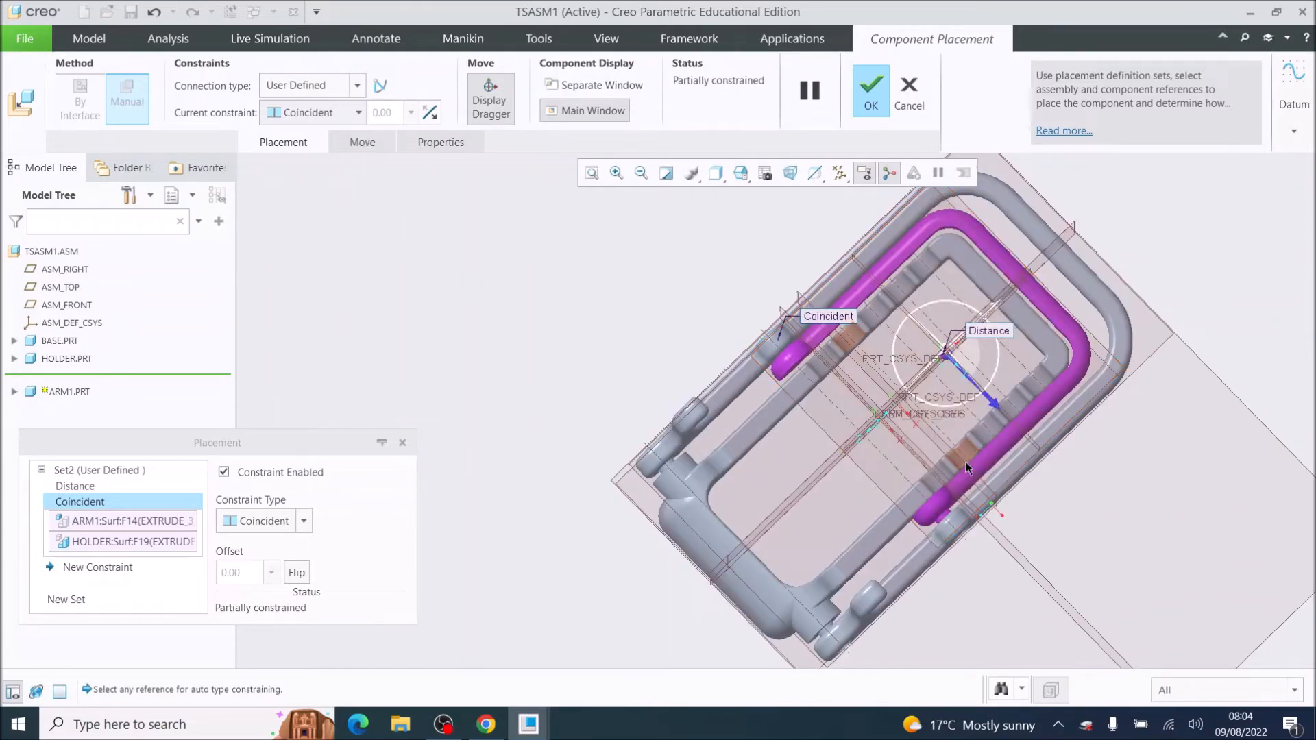
pyautogui.moveTo(965, 462); pyautogui.dragTo(1003, 450, button='middle')
pyautogui.moveTo(1003, 452); pyautogui.dragTo(1156, 566)
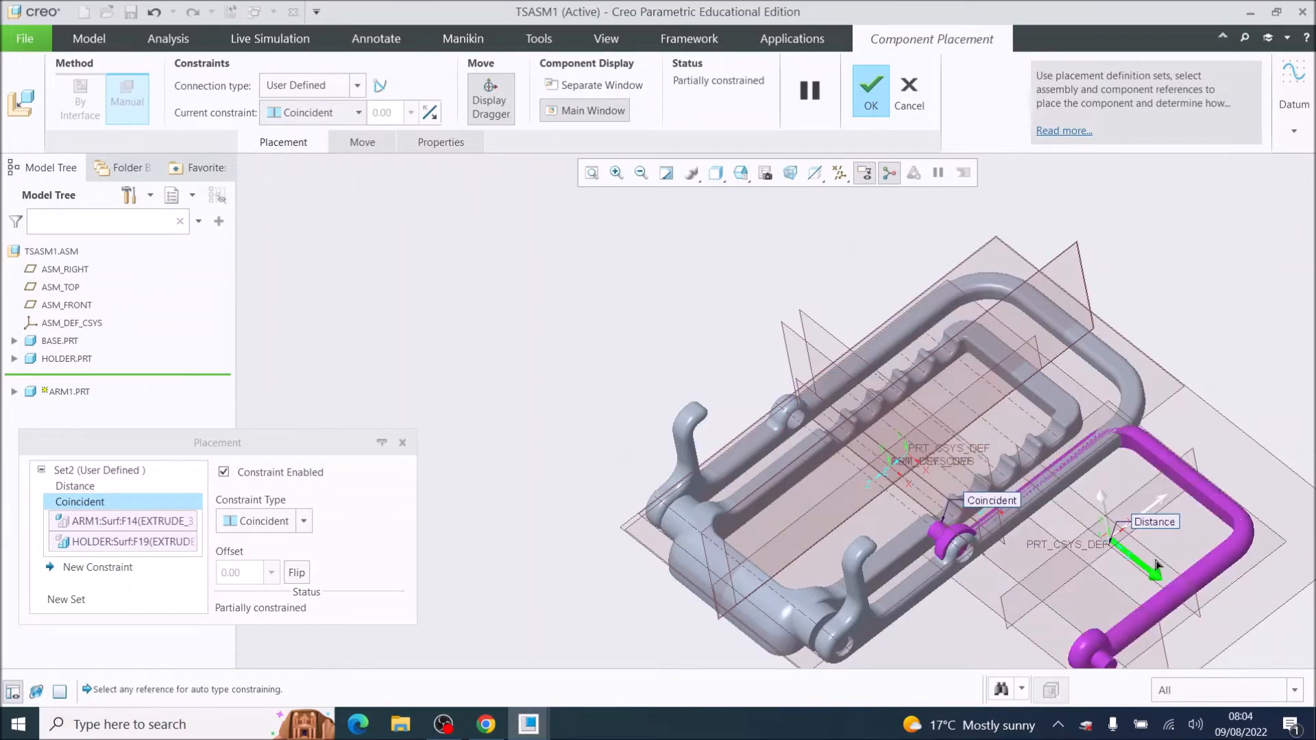
# Constrain the arm's FRONT plane to the ASM_RIGHT plane with a Distance offset of 0 and accept the placement
pyautogui.click(1155, 483)
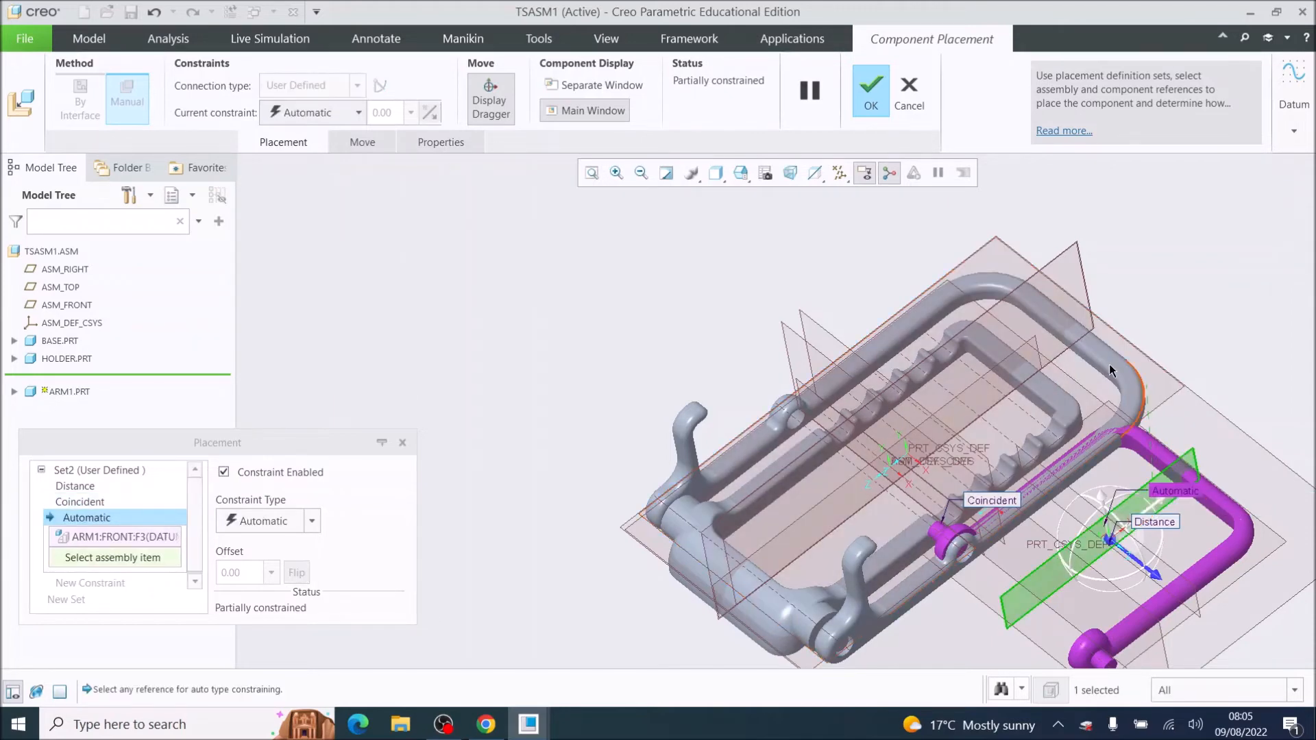
pyautogui.click(1057, 260)
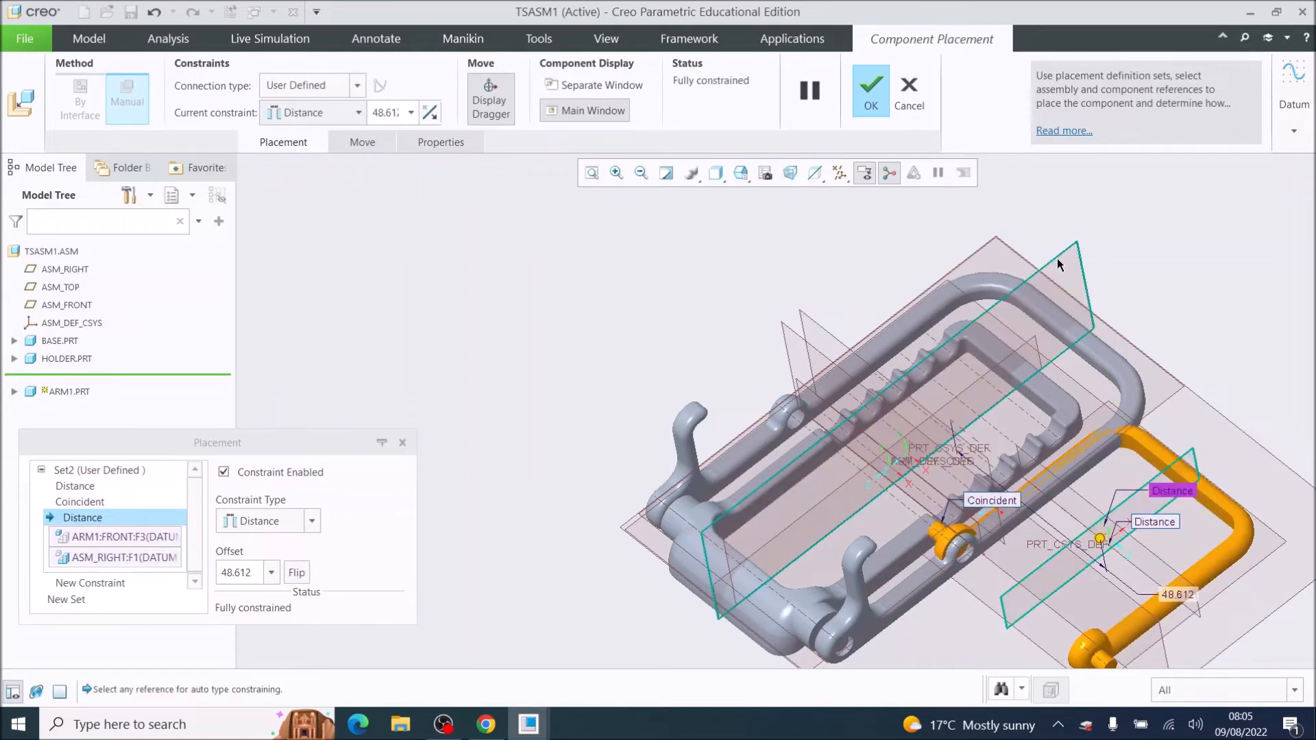
pyautogui.doubleClick(255, 573)
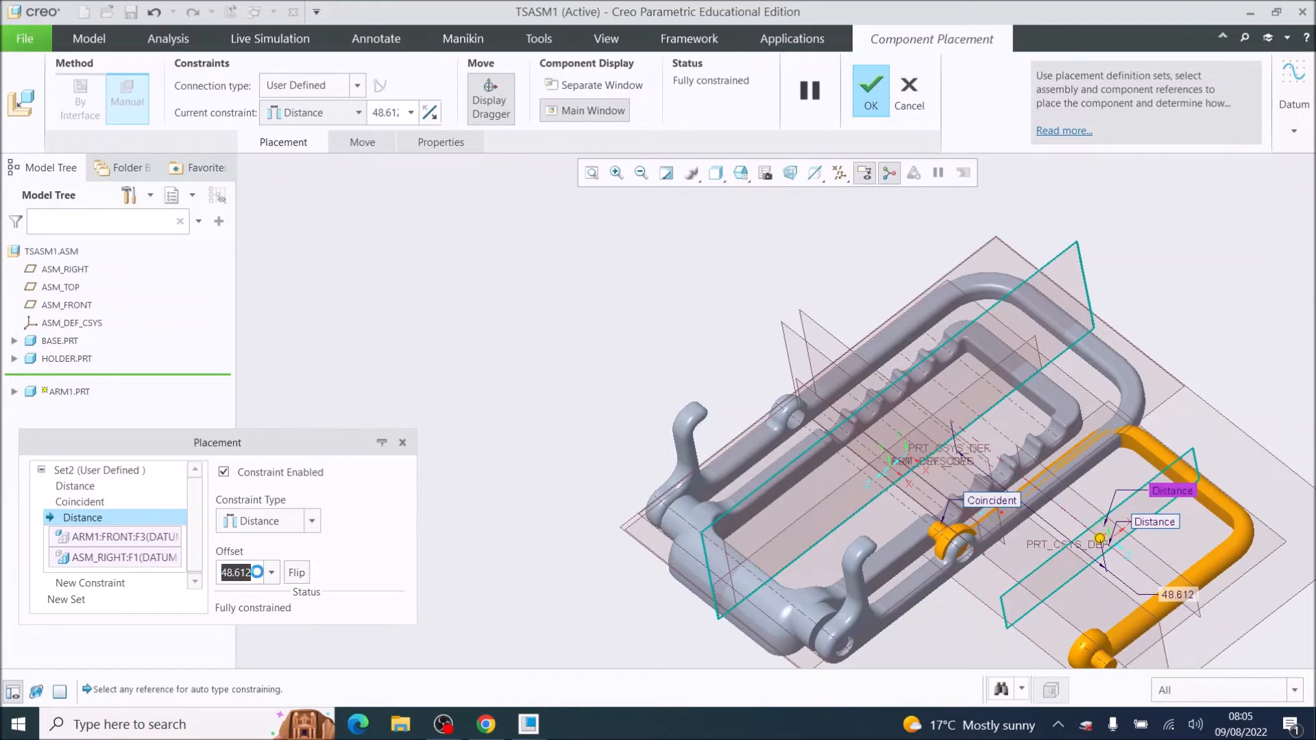
pyautogui.write('0')
pyautogui.press('Return')
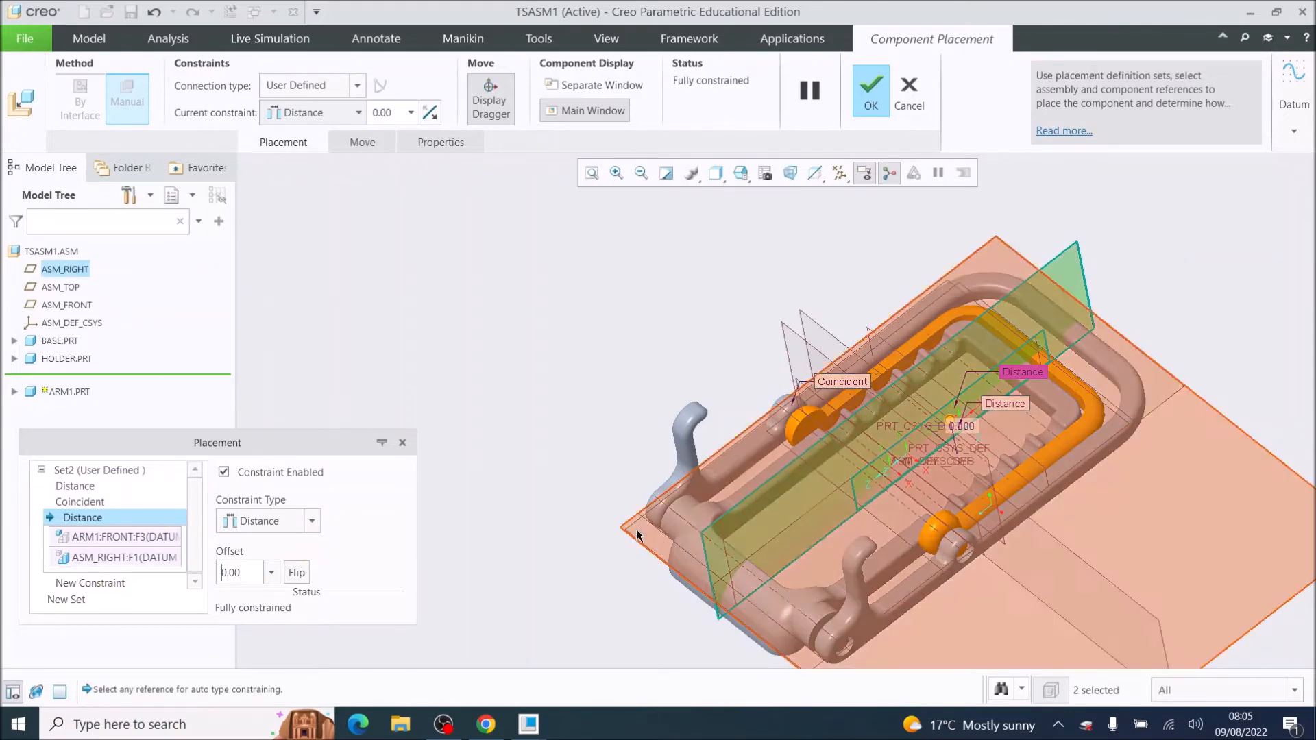
pyautogui.moveTo(822, 512); pyautogui.dragTo(810, 484, button='middle')
pyautogui.click(879, 99)
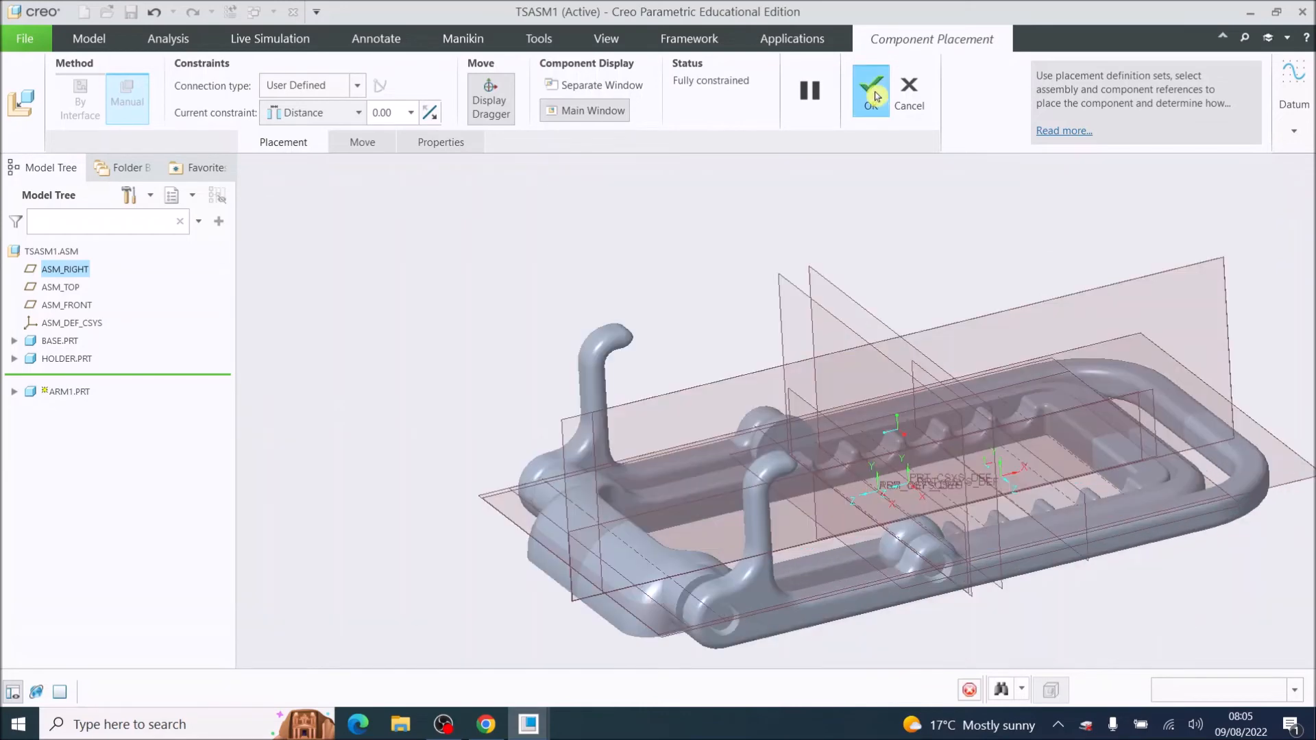
# Save the TSASM1 assembly in the Tablet Stand folder
pyautogui.scroll(3, 1081, 562)
pyautogui.scroll(-5, 1144, 590)
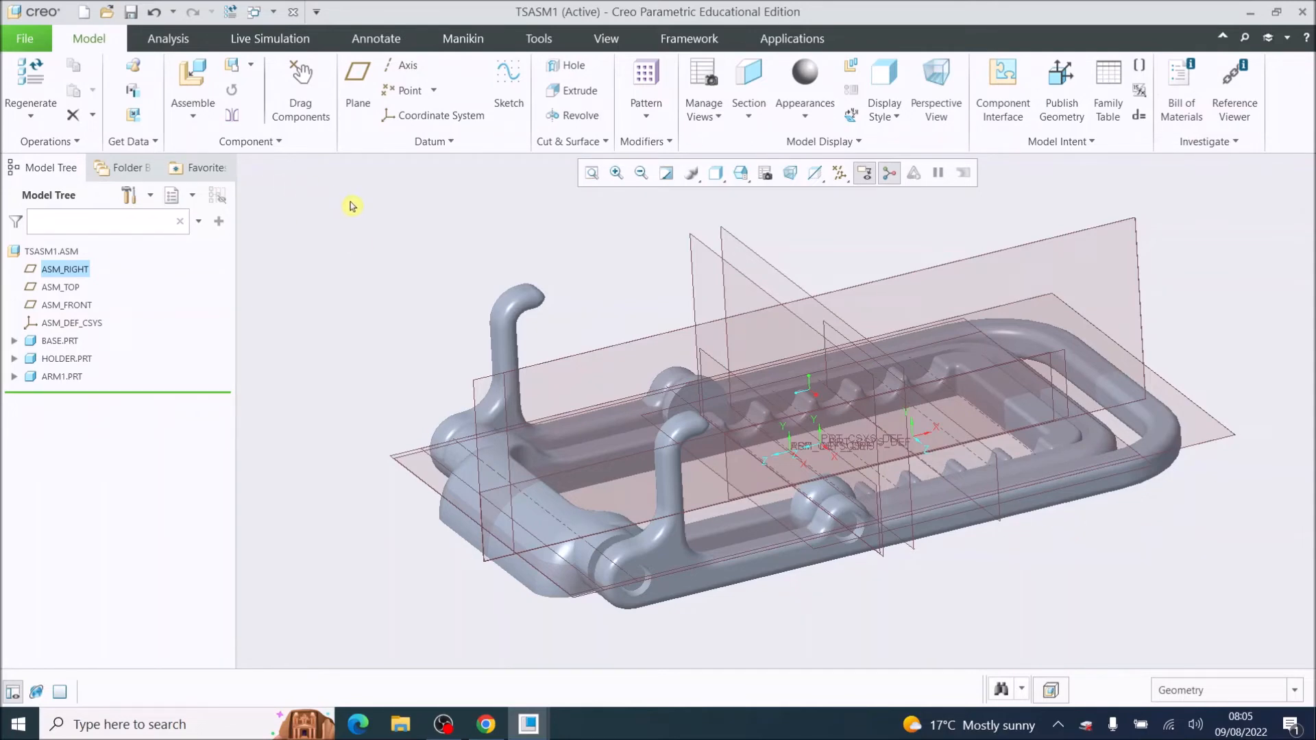
pyautogui.click(26, 40)
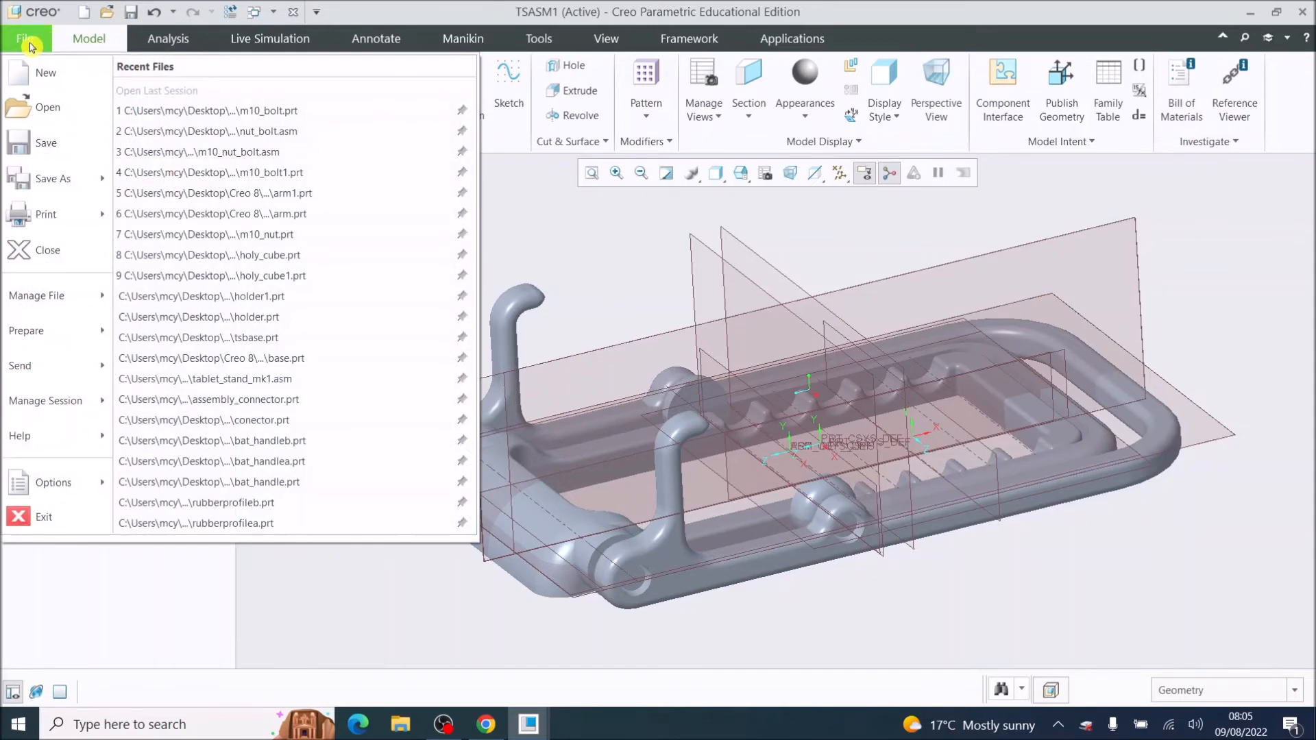
pyautogui.click(54, 143)
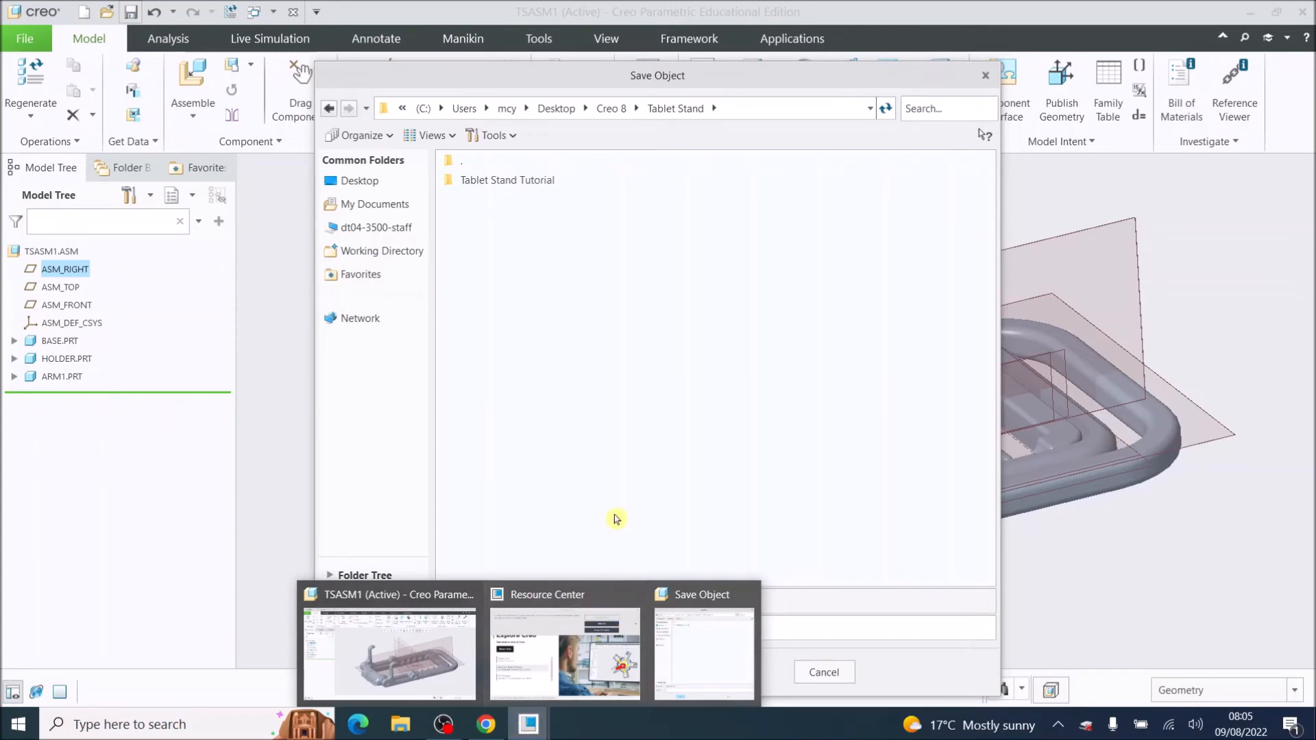
pyautogui.click(492, 672)
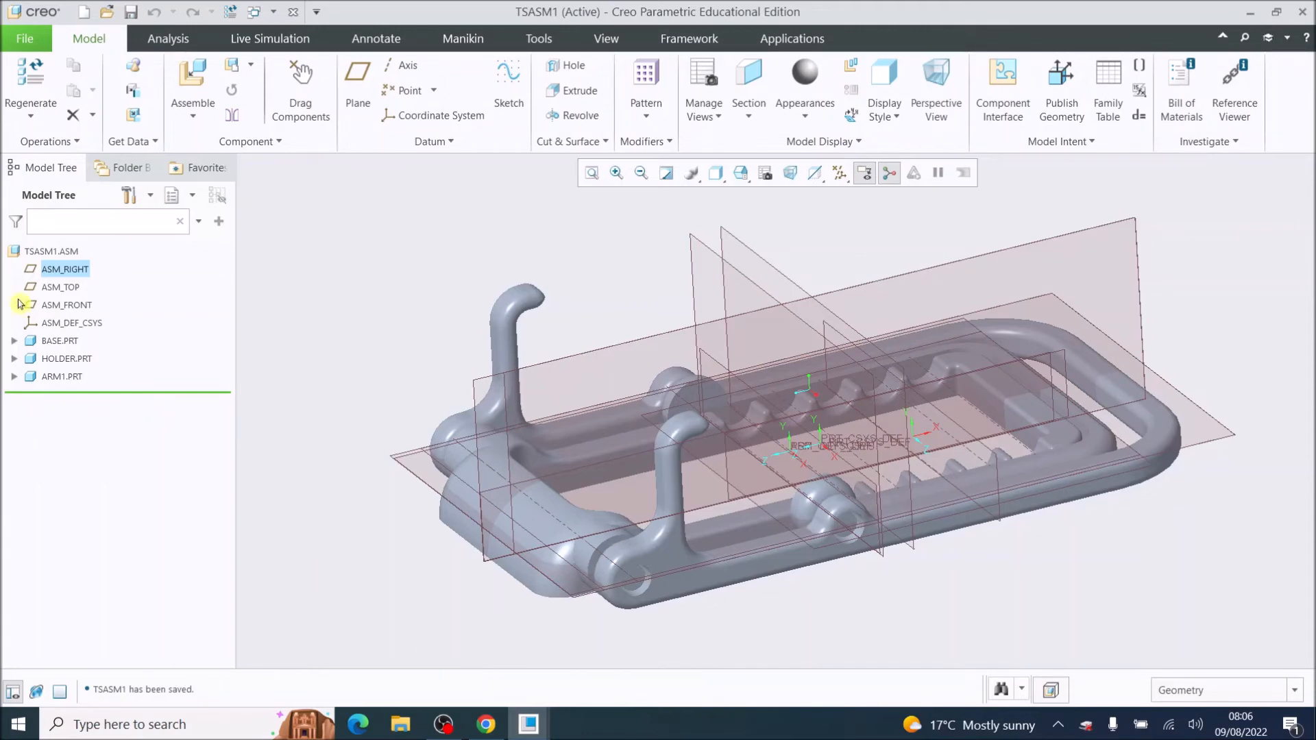
# Start saving a copy of the assembly as a Stereolithography (*.stl) file named tsasm1, with Customize Export enabled
pyautogui.click(29, 40)
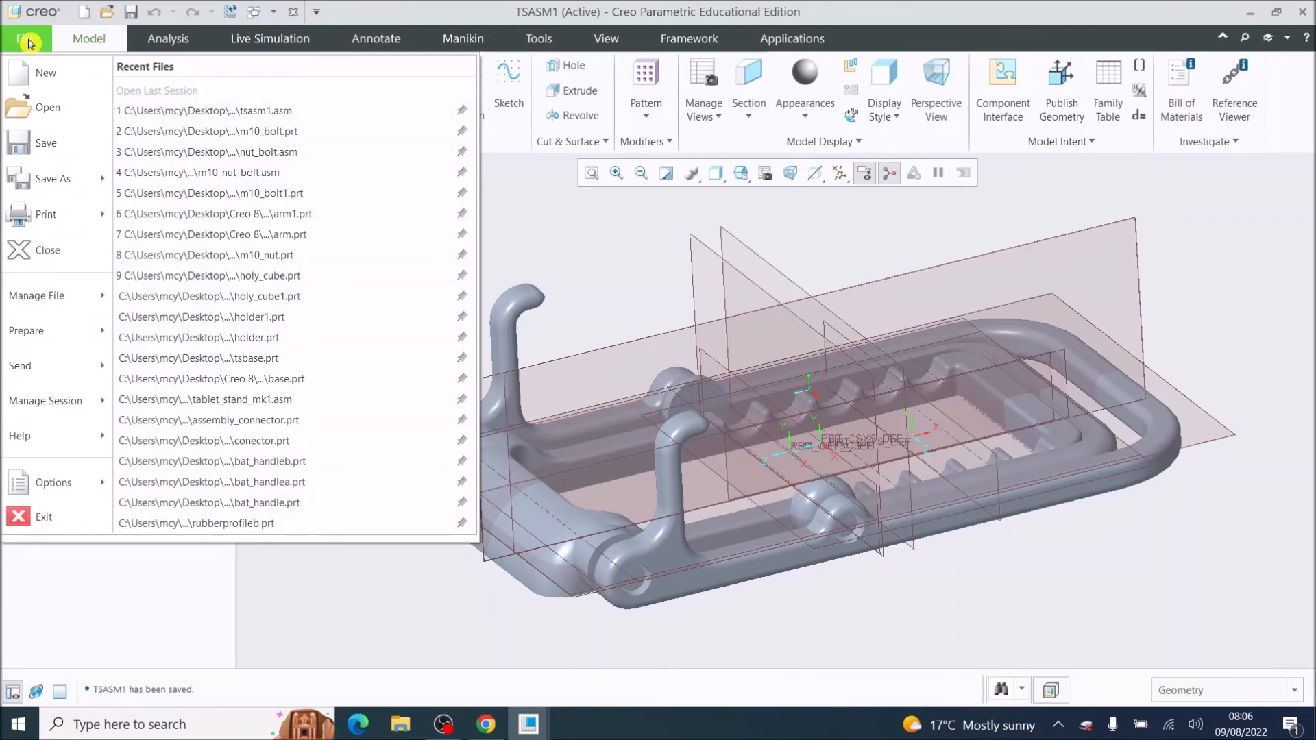
pyautogui.moveTo(54, 180)
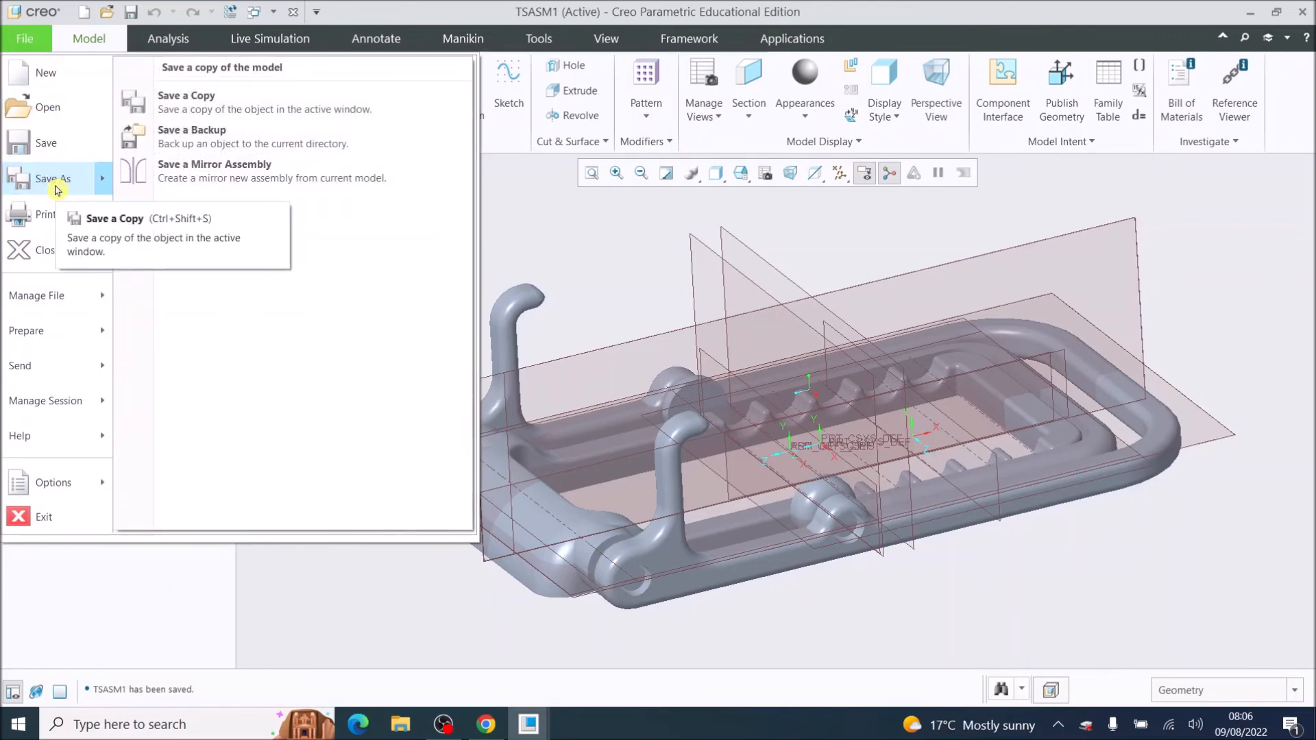
pyautogui.click(198, 108)
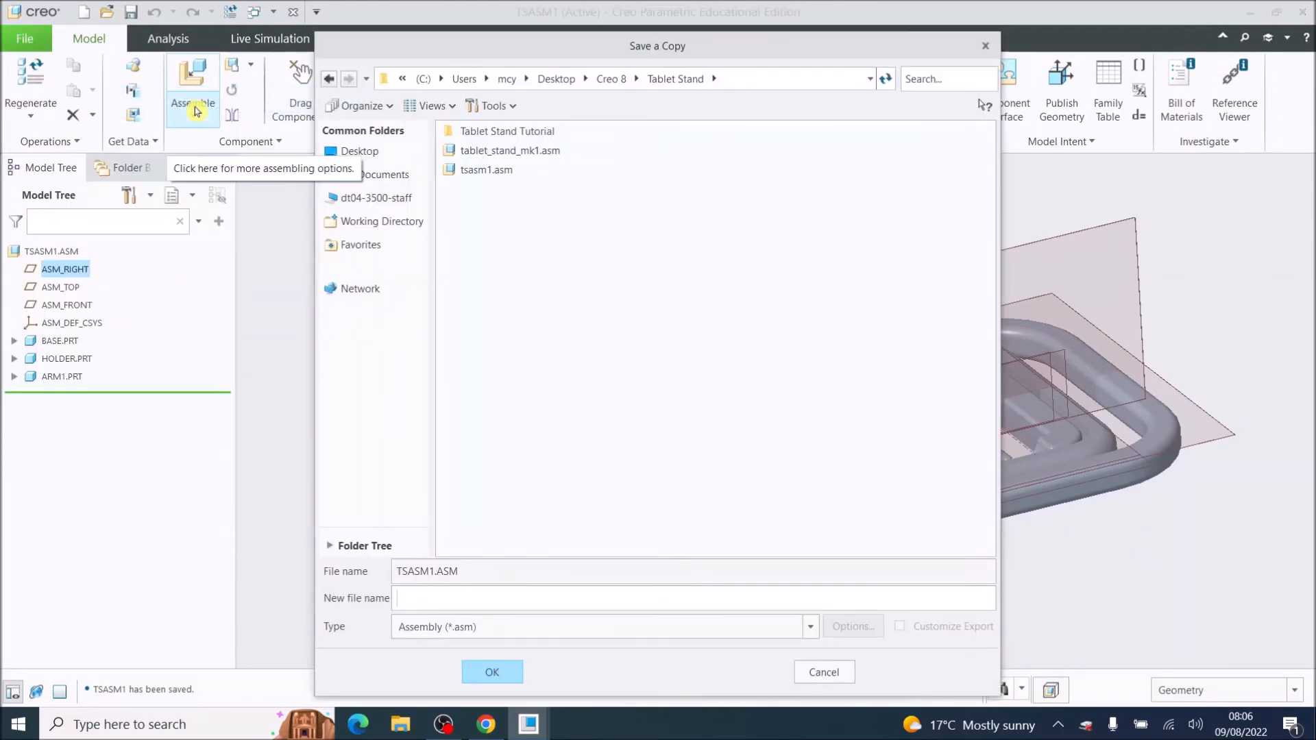
pyautogui.click(488, 634)
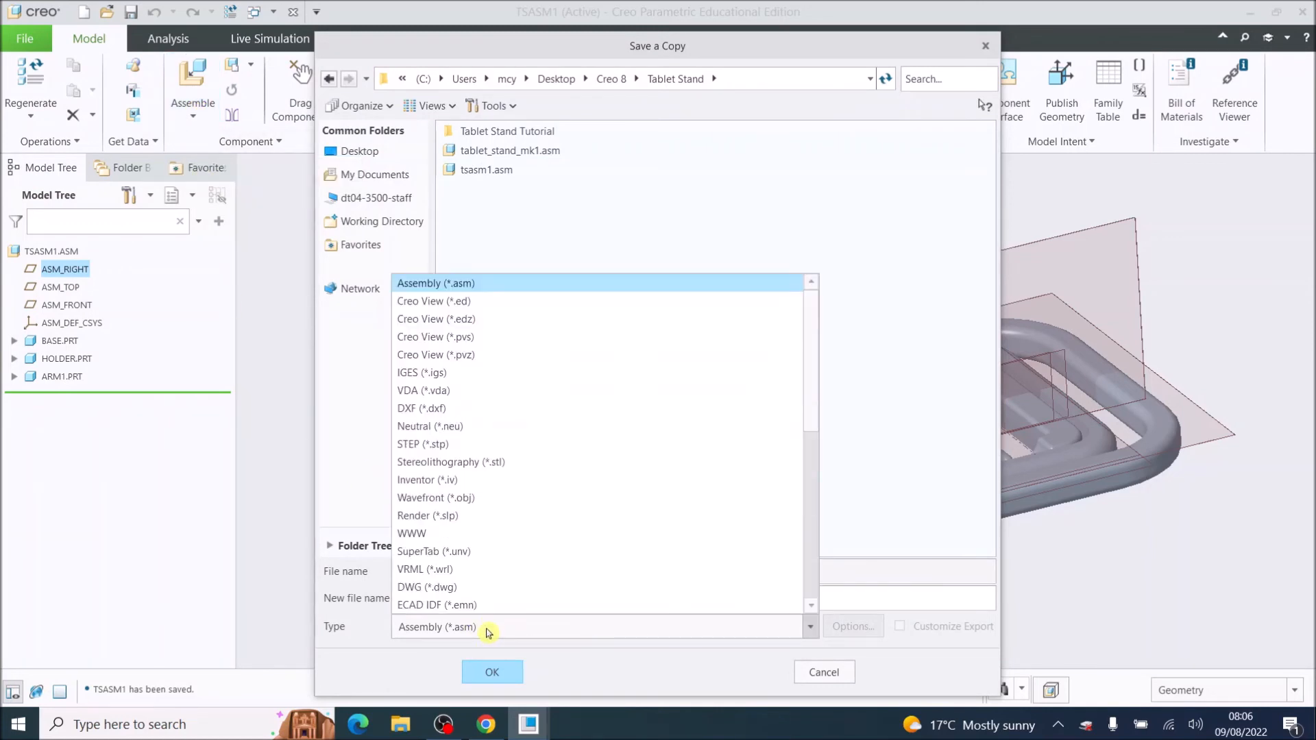
pyautogui.click(555, 465)
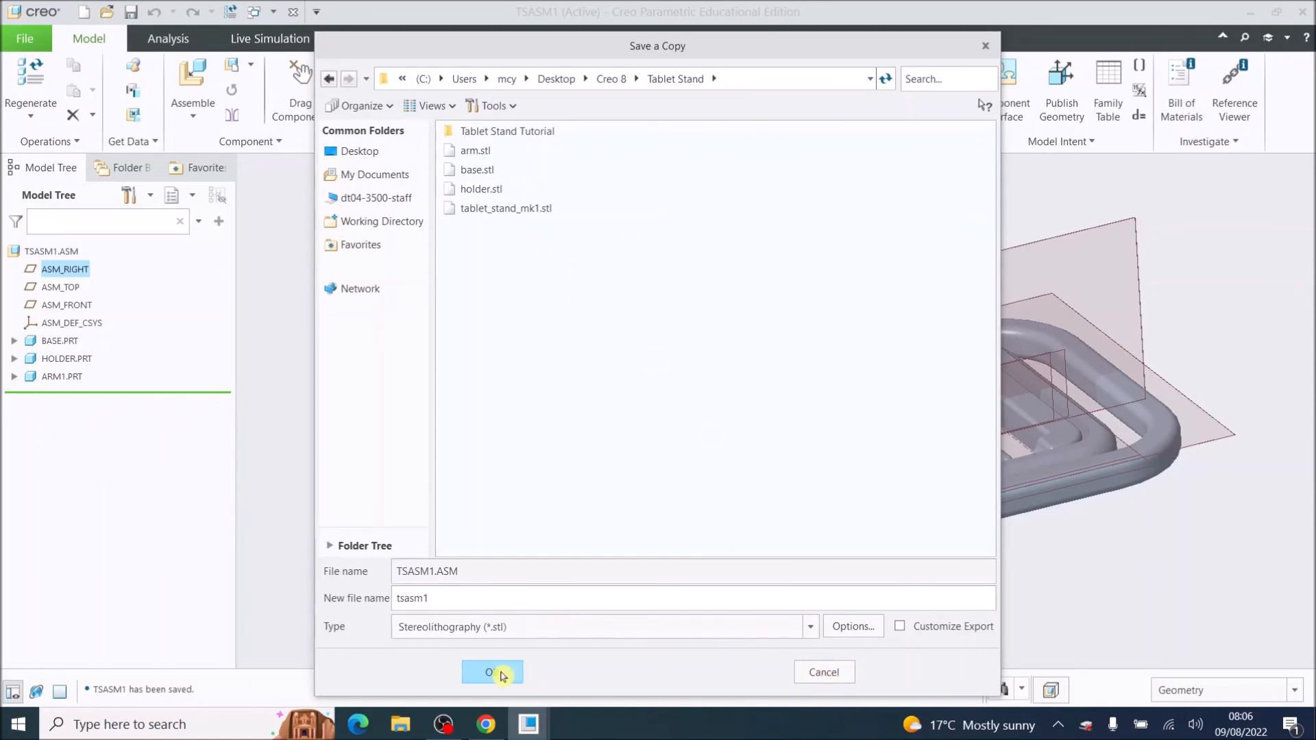
pyautogui.click(901, 626)
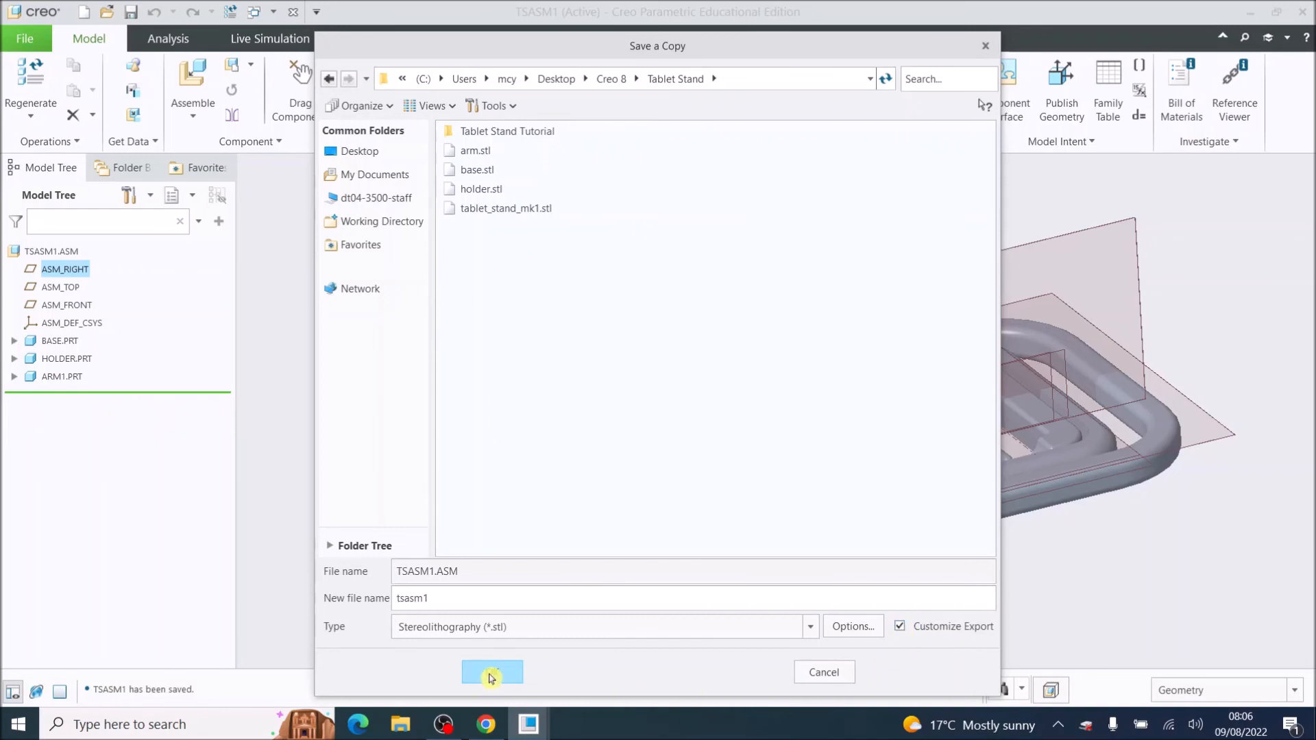
pyautogui.click(491, 678)
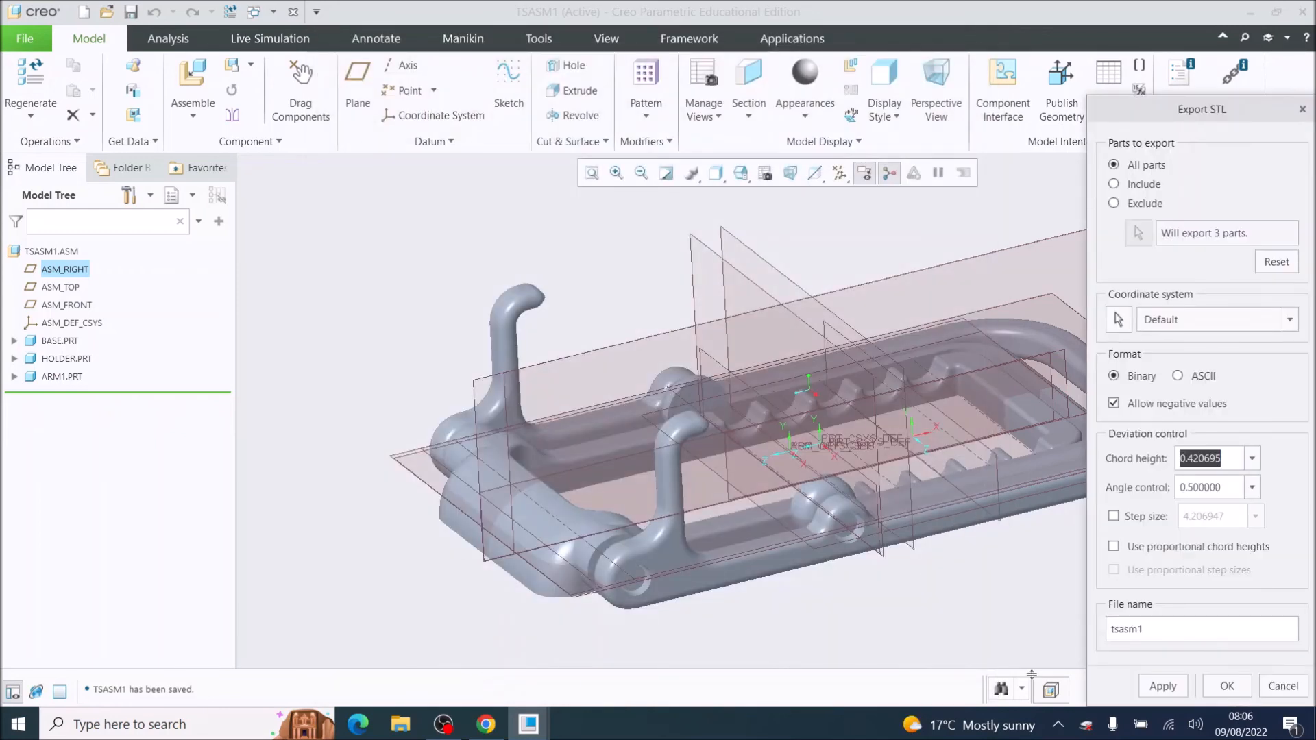
# Set the STL chord height to 0.01 and export all parts of the assembly in binary format
pyautogui.moveTo(1263, 122); pyautogui.dragTo(922, 80)
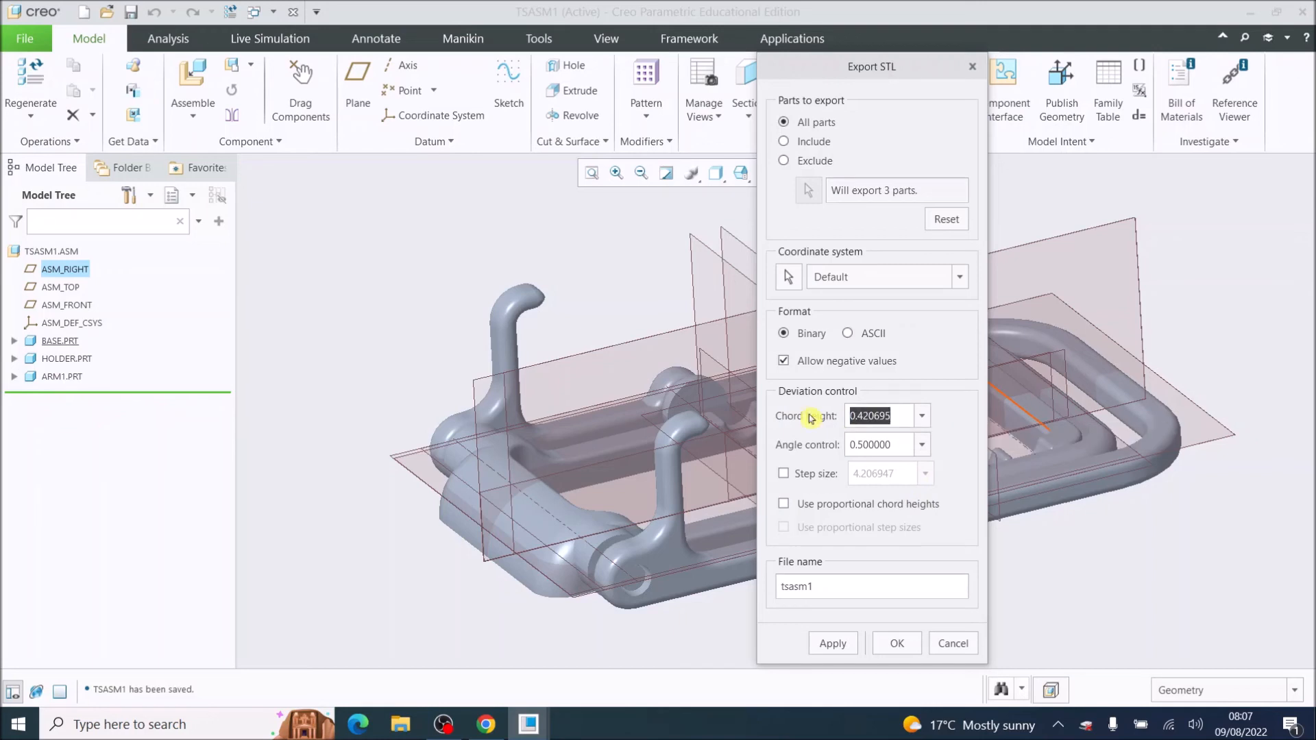
pyautogui.write('0.01')
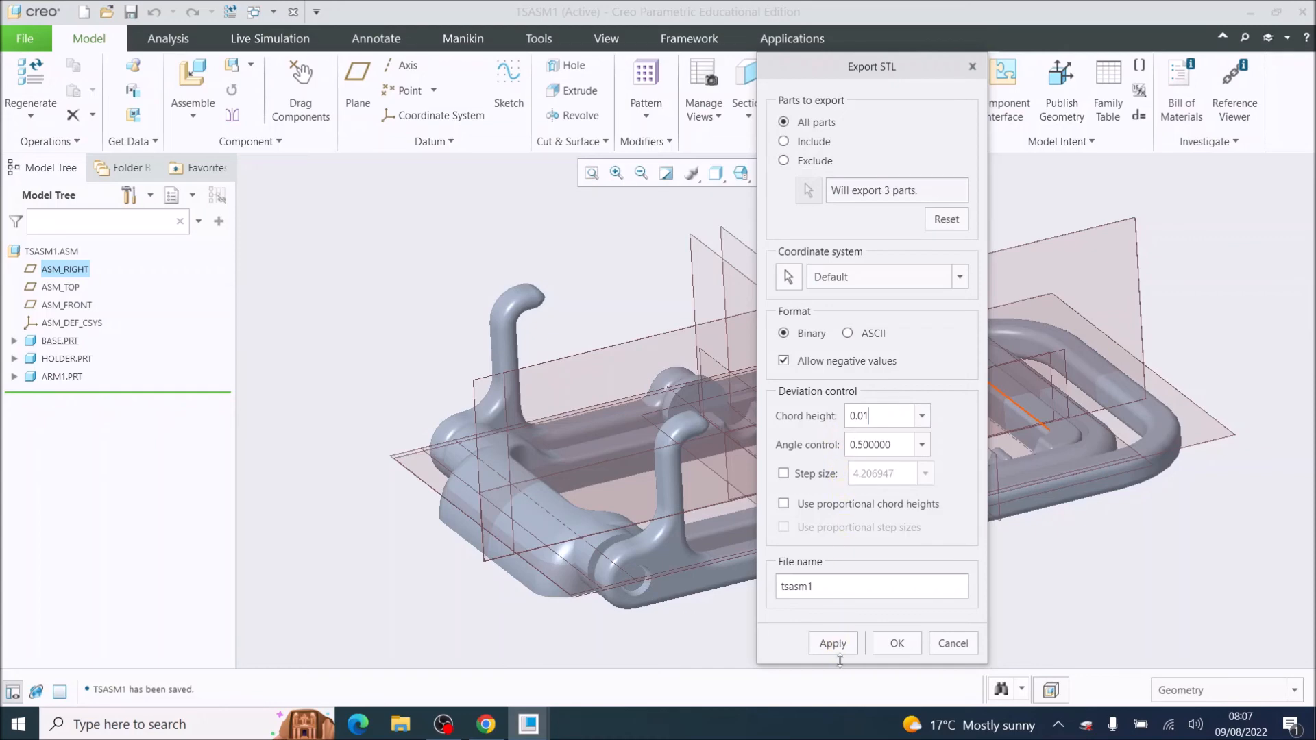
pyautogui.click(896, 643)
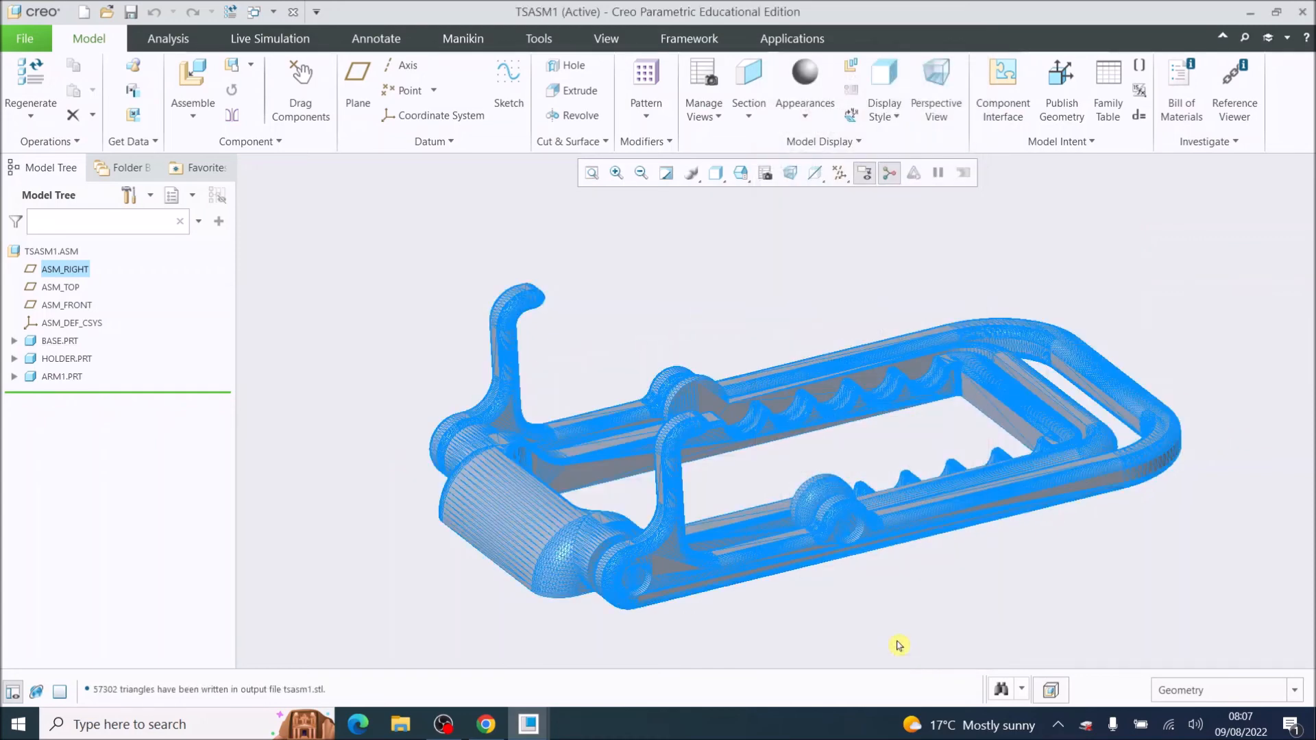
# Examine the exported triangle mesh up close around the base's rounded end and the holder's hook, and as a whole
pyautogui.scroll(8, 585, 562)
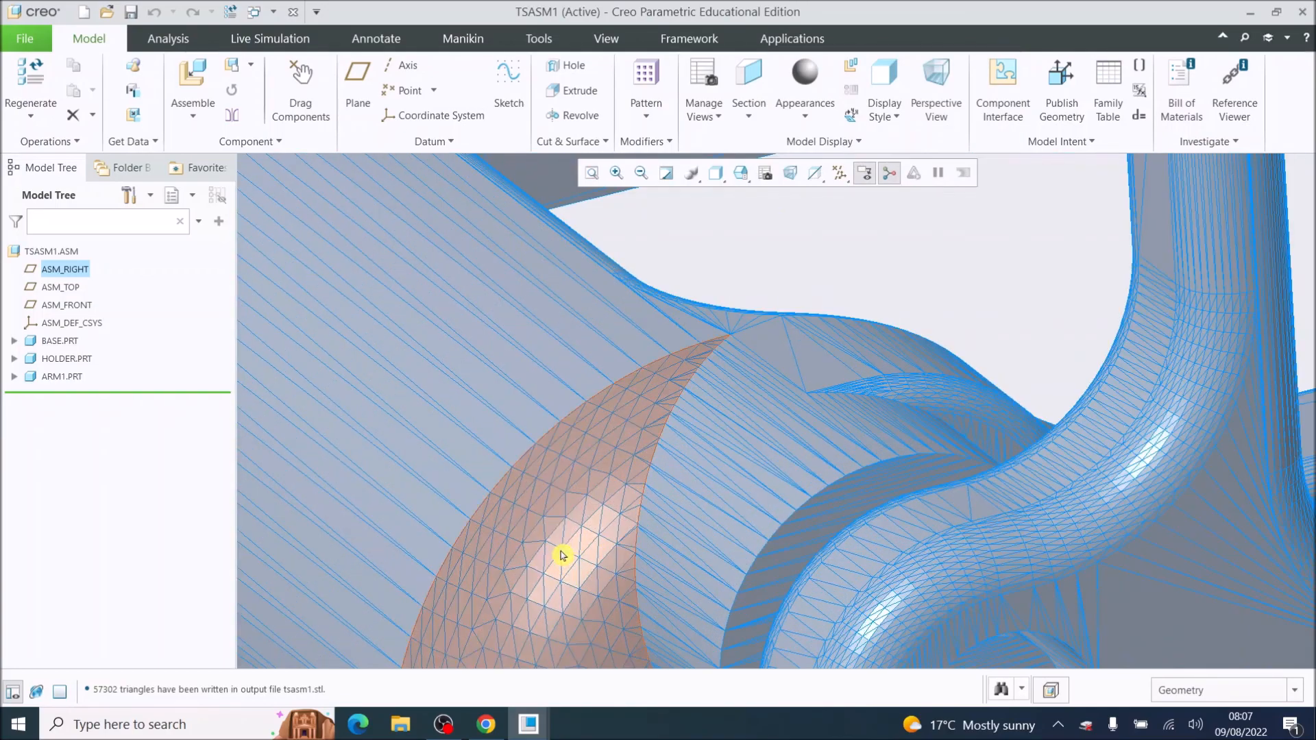
pyautogui.scroll(-10, 761, 526)
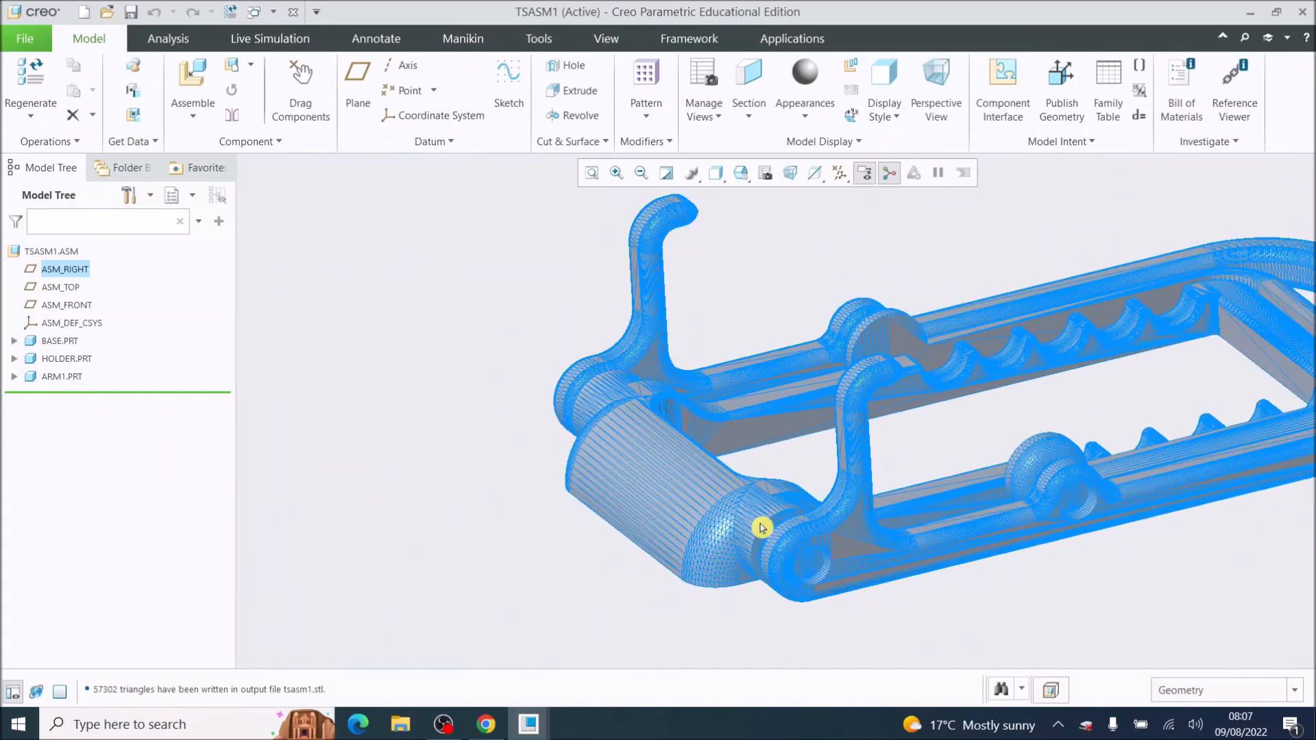
pyautogui.scroll(-3, 865, 541)
pyautogui.scroll(7, 825, 532)
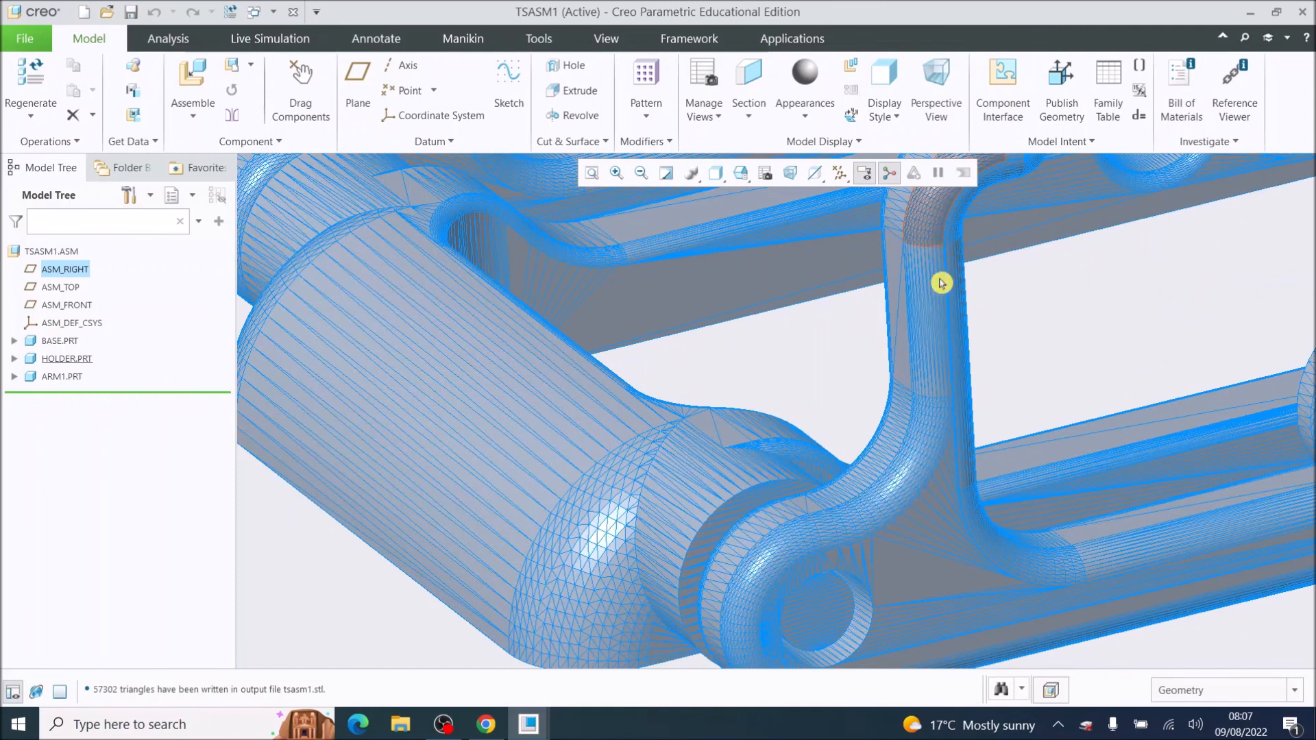
pyautogui.scroll(-8, 1056, 486)
pyautogui.scroll(3, 1155, 412)
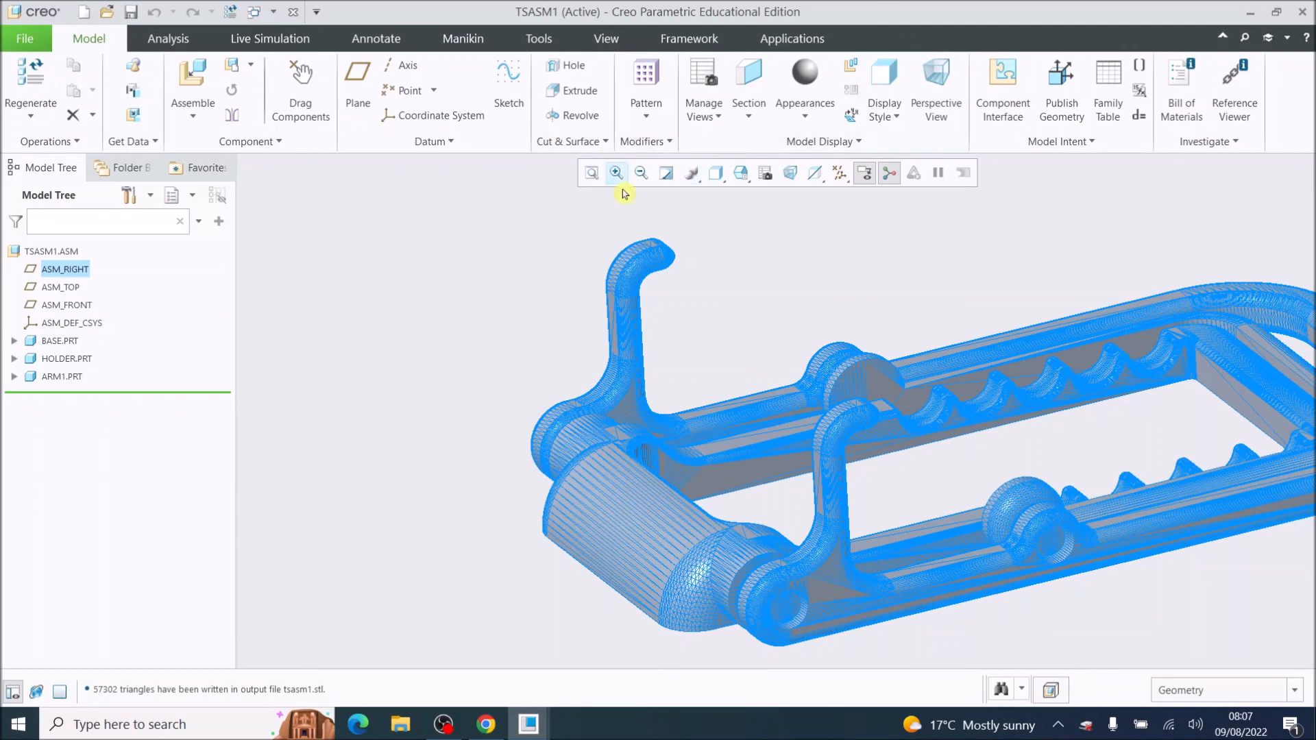
pyautogui.click(593, 175)
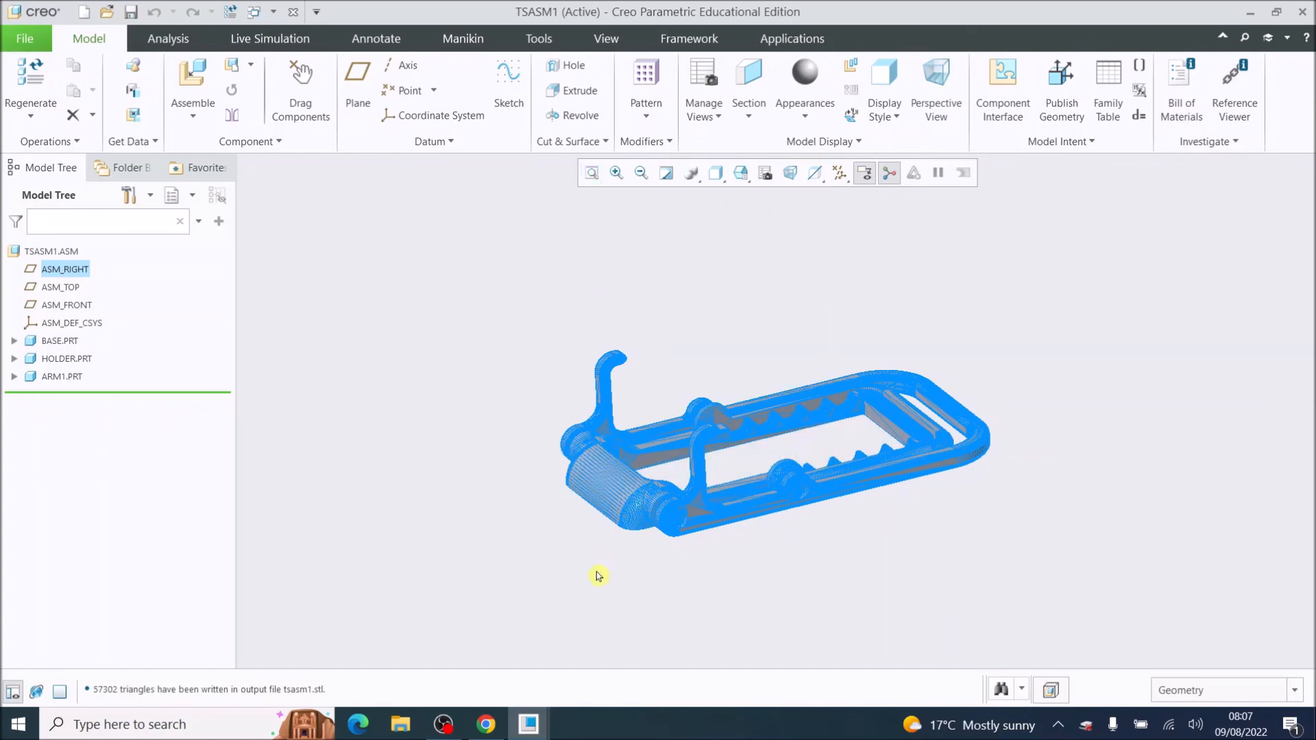
pyautogui.scroll(-3, 926, 459)
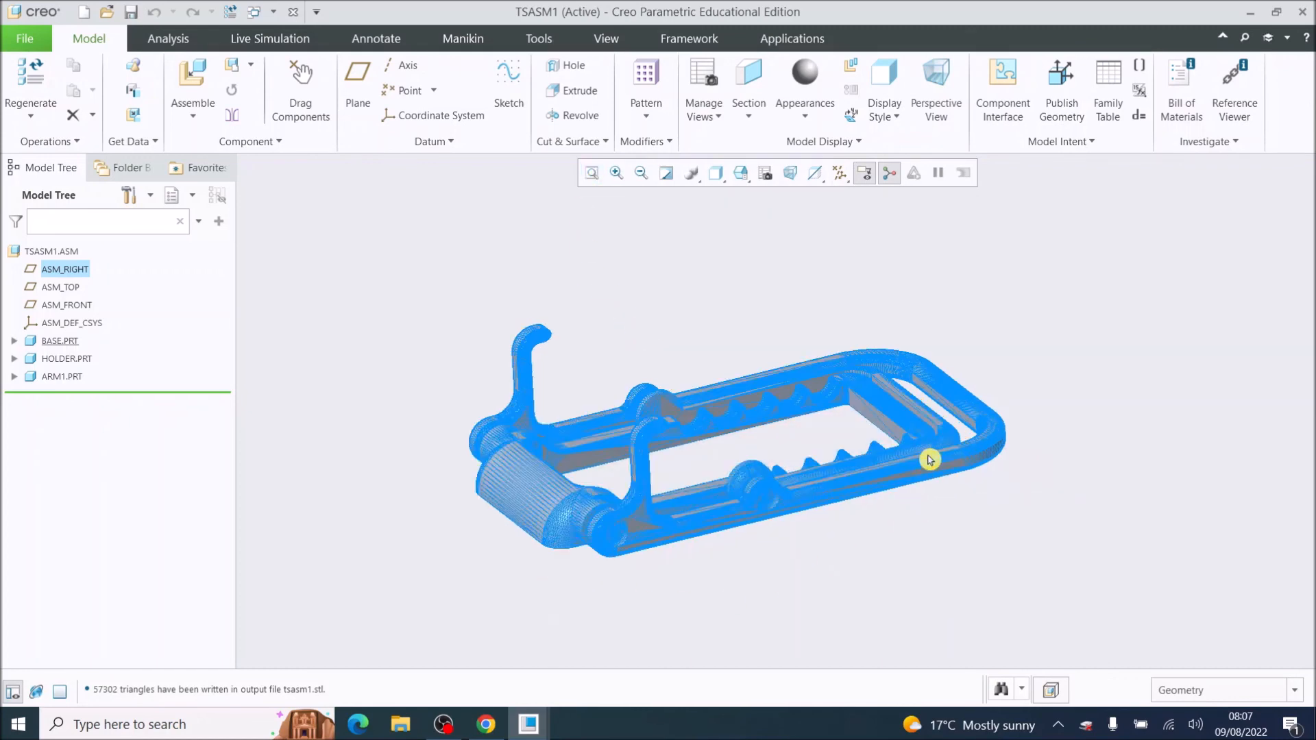